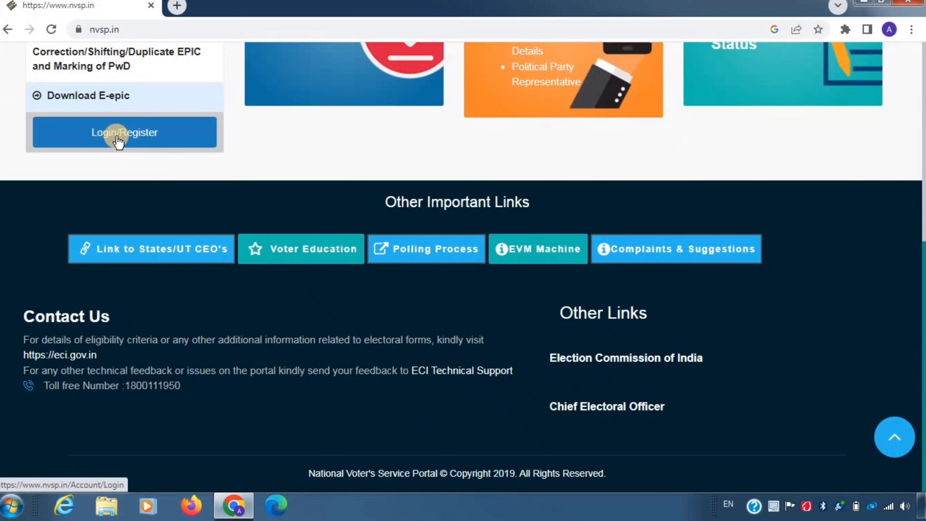
# Open the new-user registration from the login page and verify the mobile number with its OTP.
pyautogui.click(117, 138)
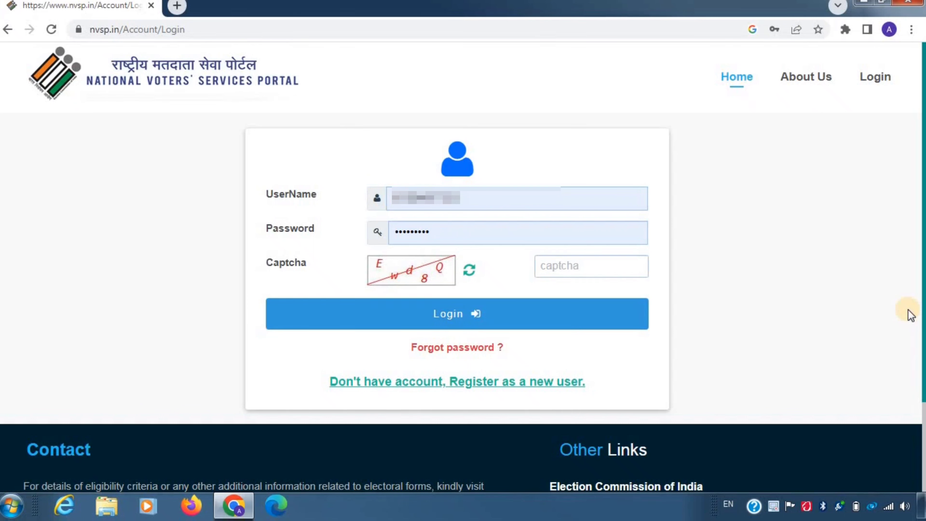
pyautogui.click(428, 388)
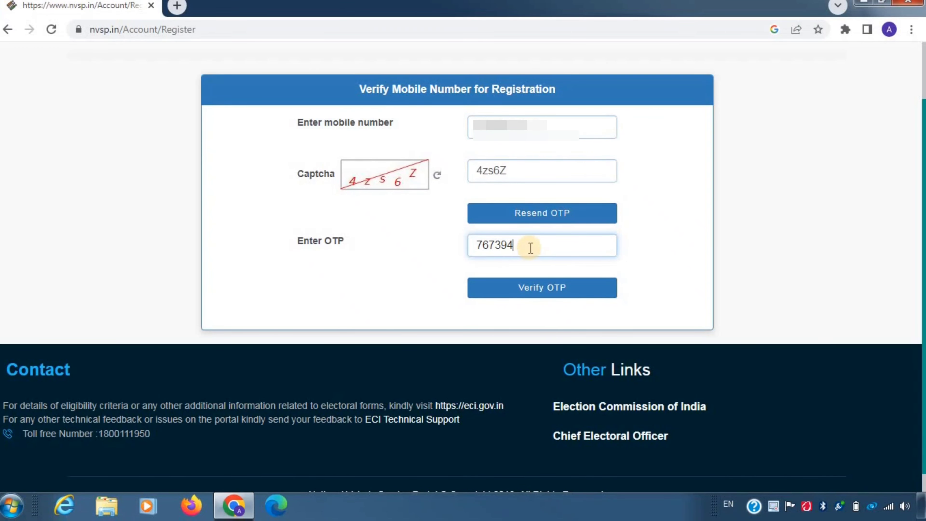
pyautogui.click(533, 290)
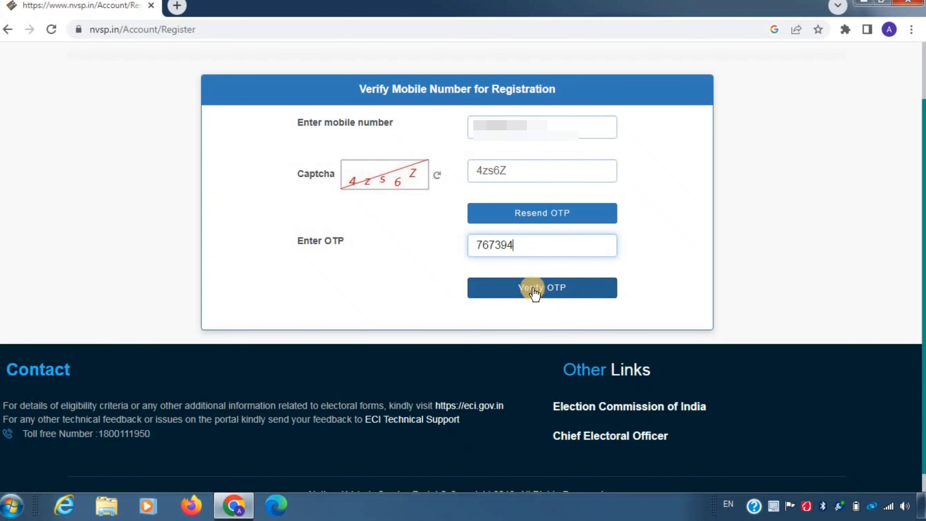
pyautogui.click(534, 291)
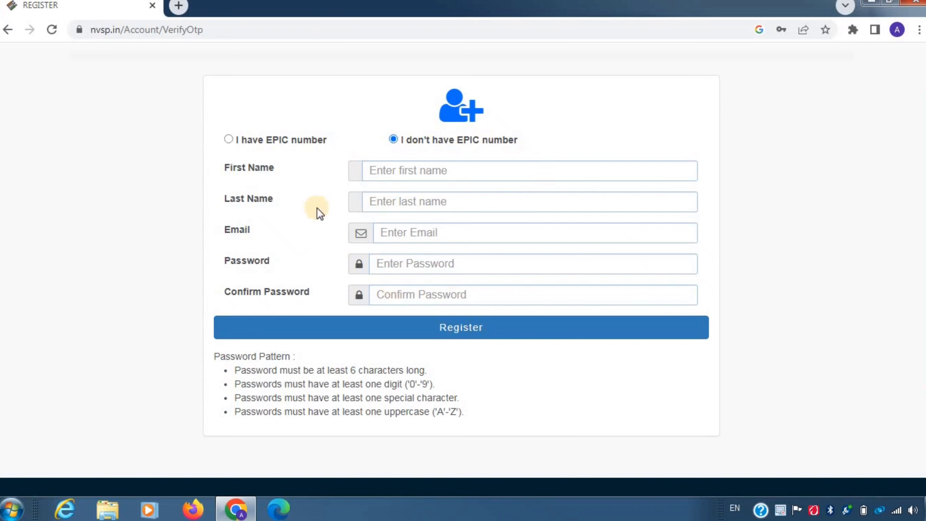
# Examine the registration form for applicants with and without an EPIC number, including the name, email and password fields.
pyautogui.click(229, 139)
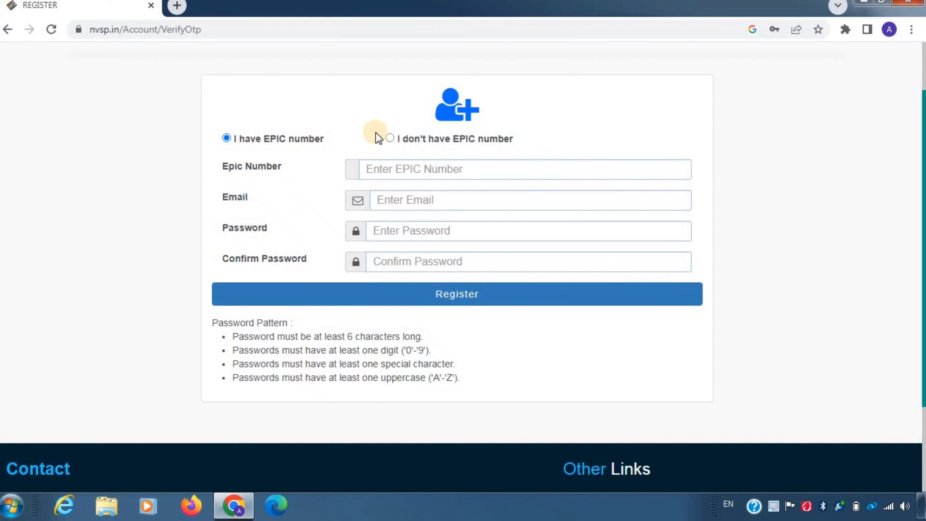
pyautogui.click(389, 139)
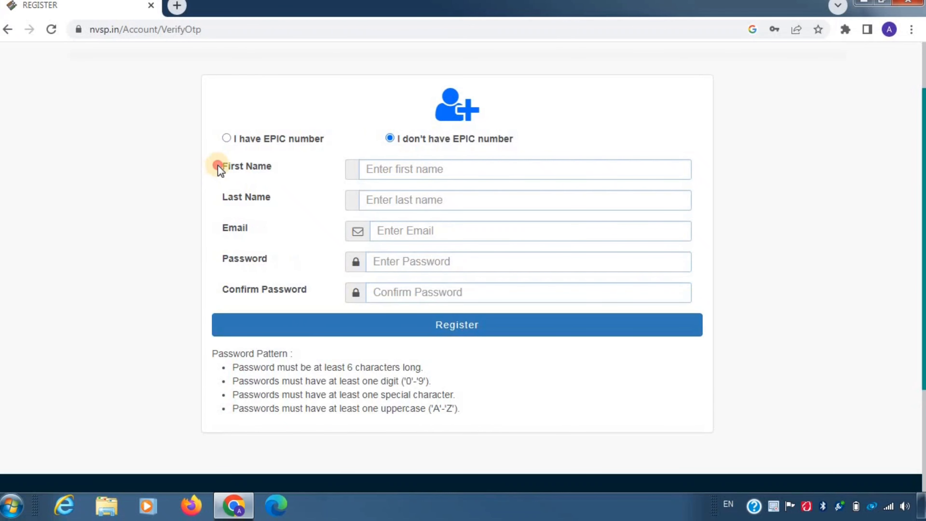
pyautogui.moveTo(218, 167); pyautogui.dragTo(289, 169)
pyautogui.click(291, 168)
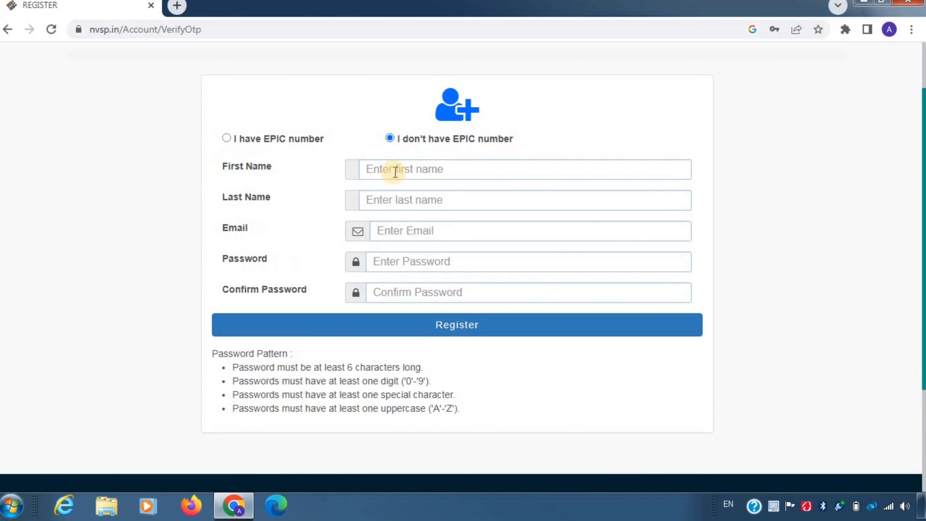
pyautogui.moveTo(218, 198); pyautogui.dragTo(280, 198)
pyautogui.click(280, 198)
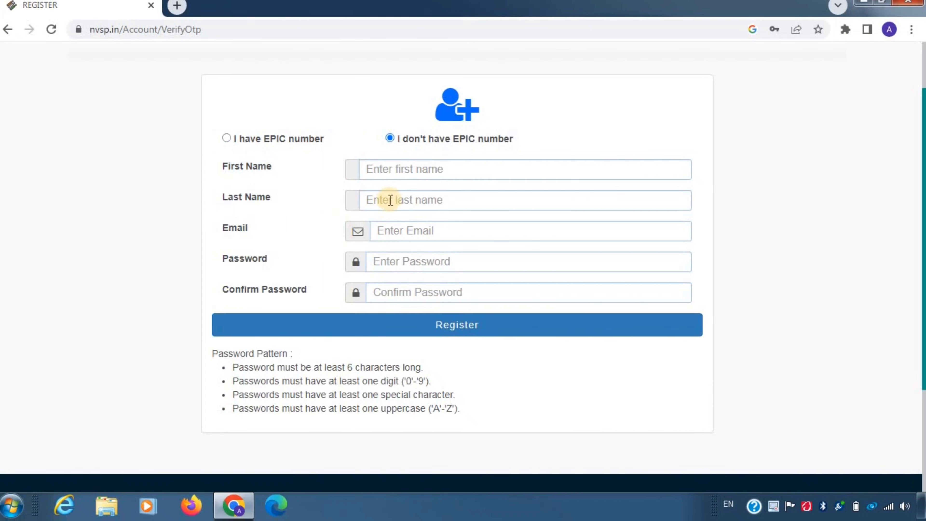
pyautogui.moveTo(217, 236); pyautogui.dragTo(263, 234)
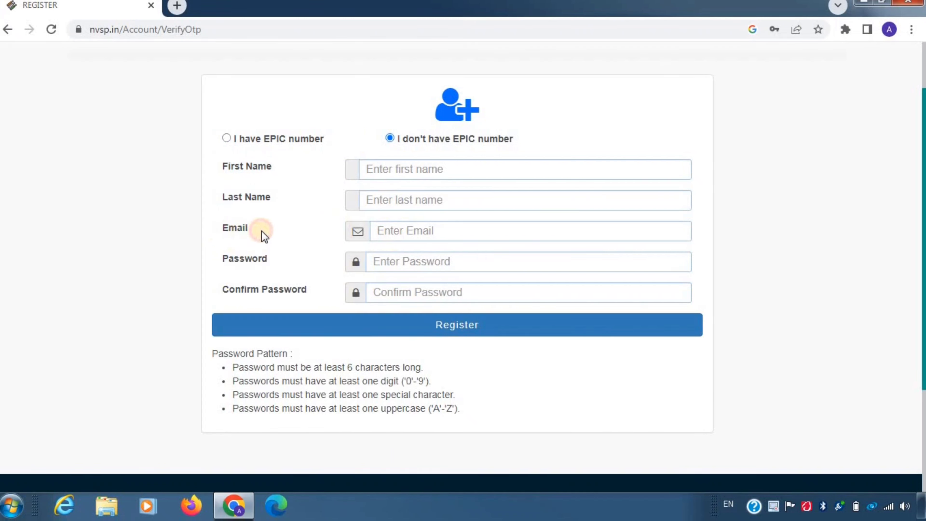
pyautogui.click(405, 235)
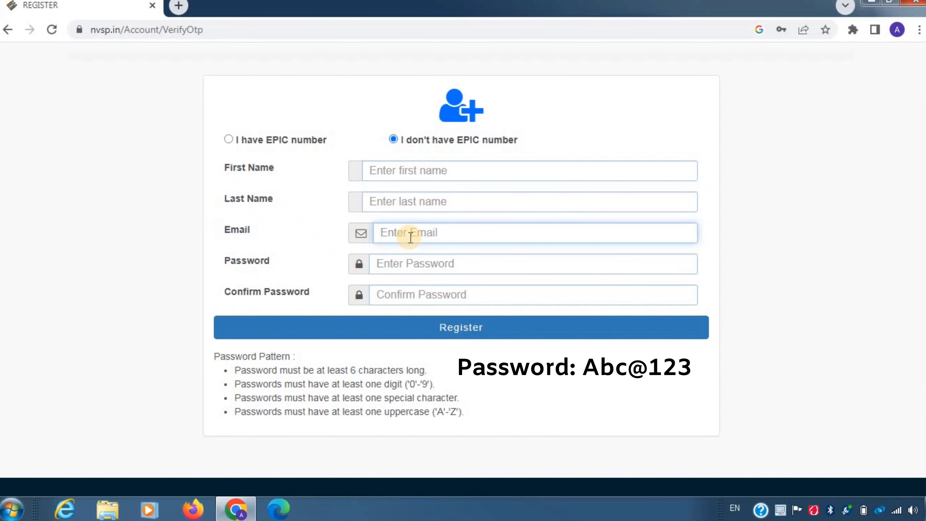
pyautogui.moveTo(222, 257); pyautogui.dragTo(284, 268)
pyautogui.click(284, 268)
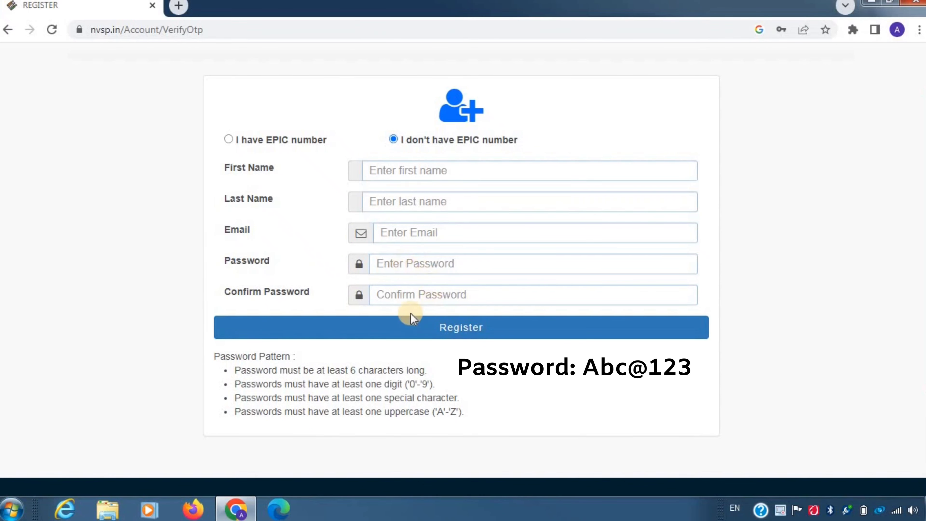
# Submit the account registration and dismiss the browser's offer to save the password.
pyautogui.click(449, 337)
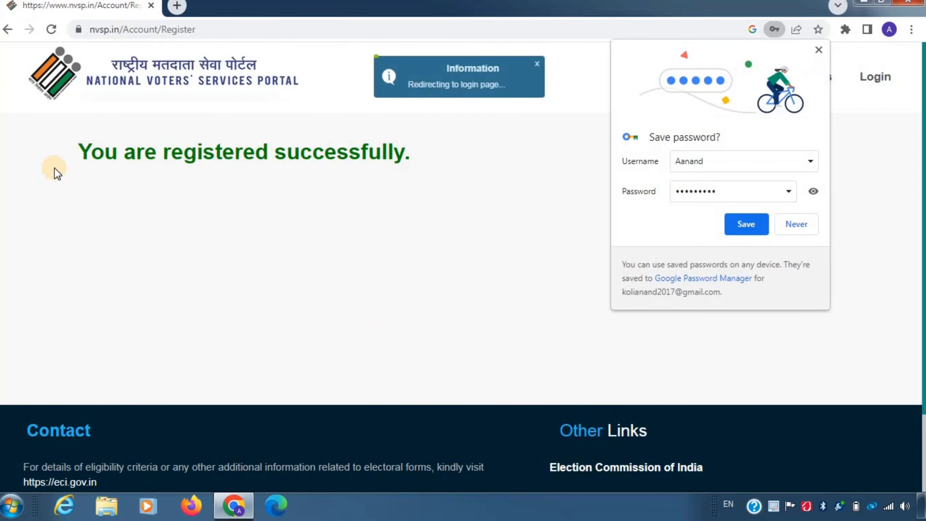
pyautogui.click(818, 49)
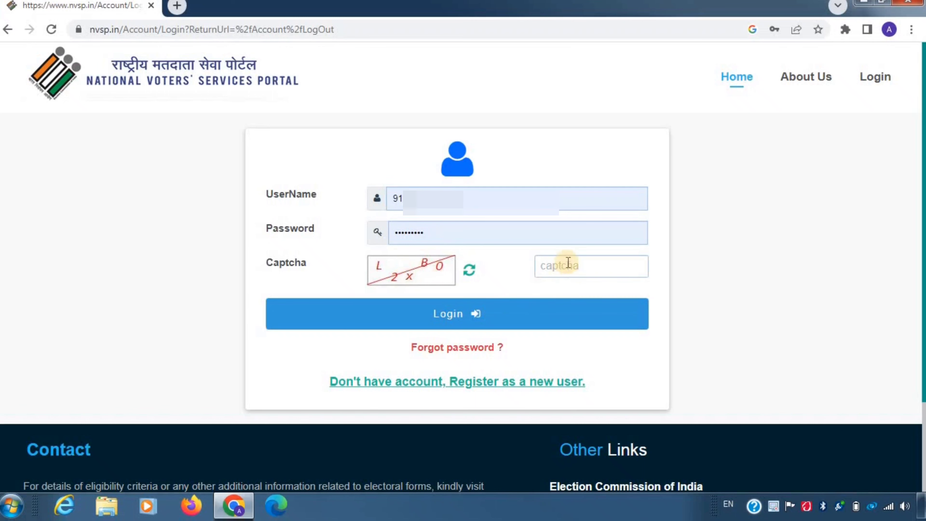
# Log in to the voters' portal and open Form 6, the application form for new voters.
pyautogui.click(415, 323)
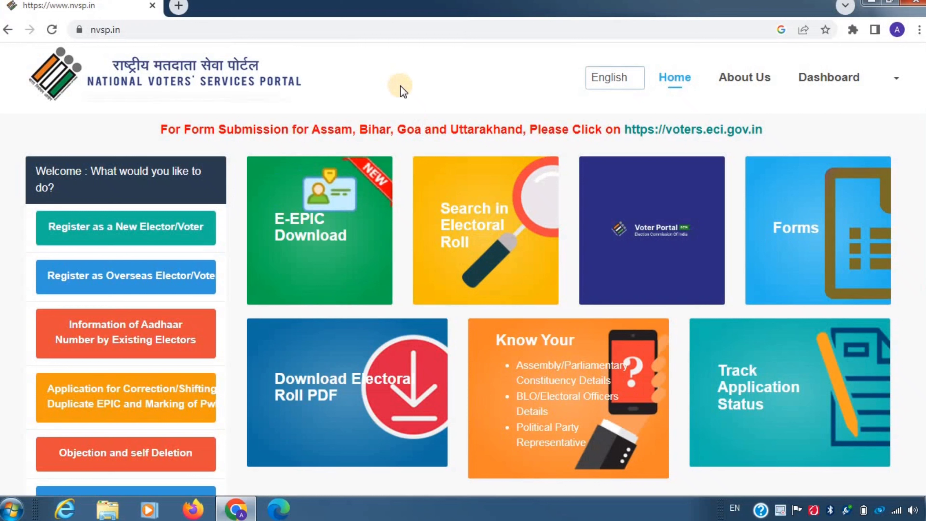
pyautogui.click(116, 233)
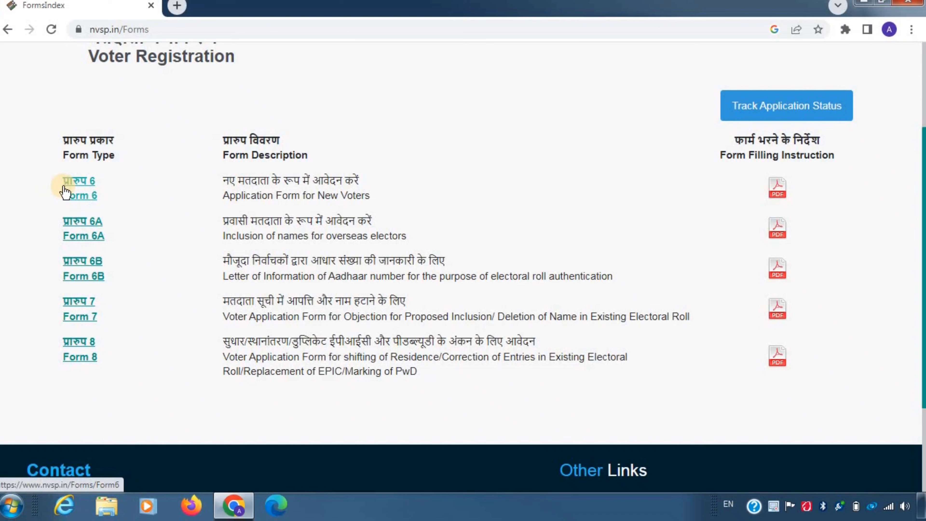
pyautogui.click(79, 199)
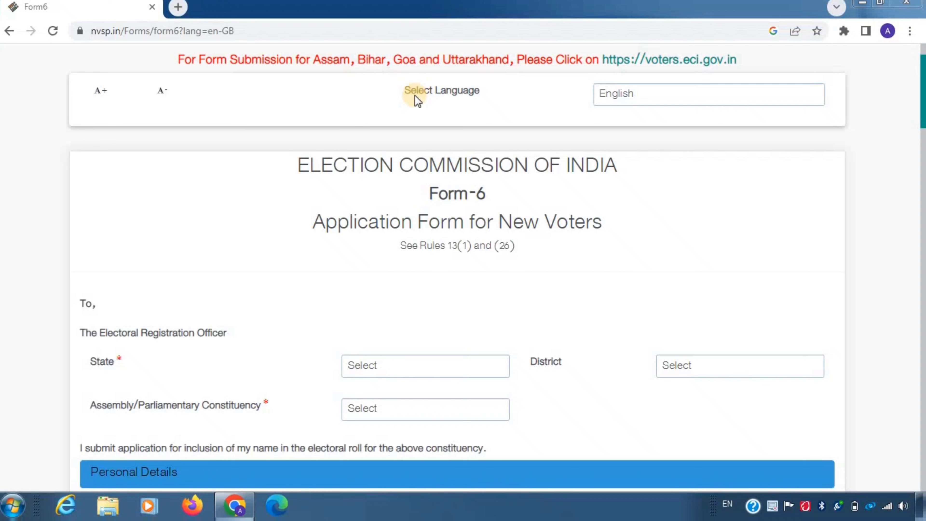
# Examine Form 6's language choices, its title, and the State, District and Assembly/Parliamentary Constituency fields.
pyautogui.click(645, 93)
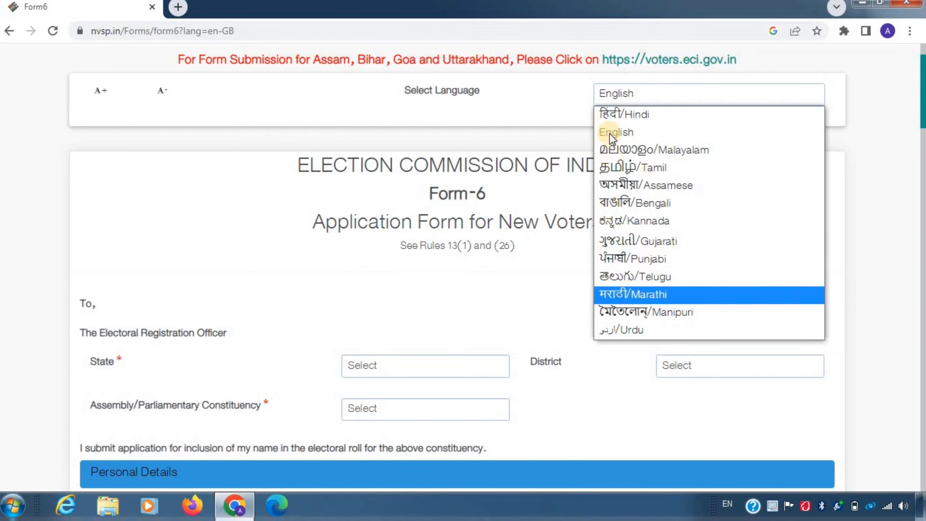
pyautogui.scroll(-3, 300, 94)
pyautogui.tripleClick(474, 102)
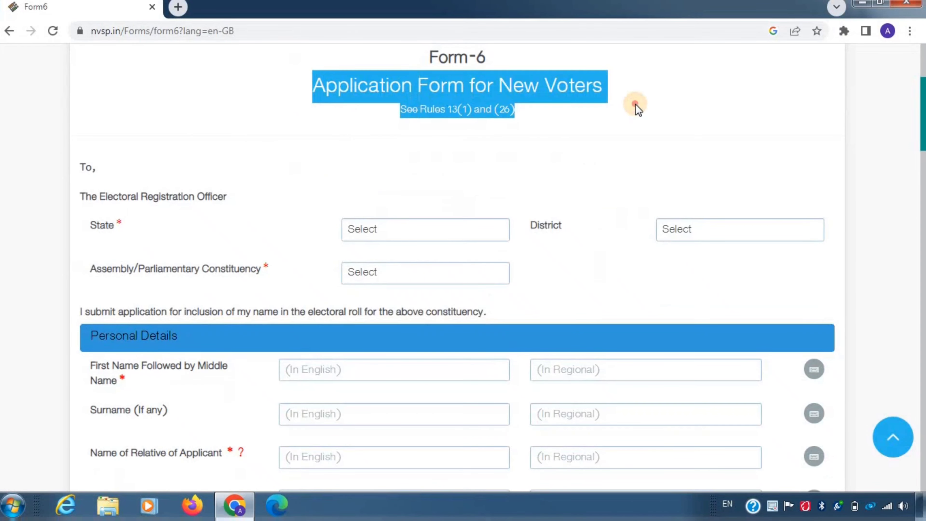
pyautogui.click(634, 97)
pyautogui.scroll(-3, 310, 97)
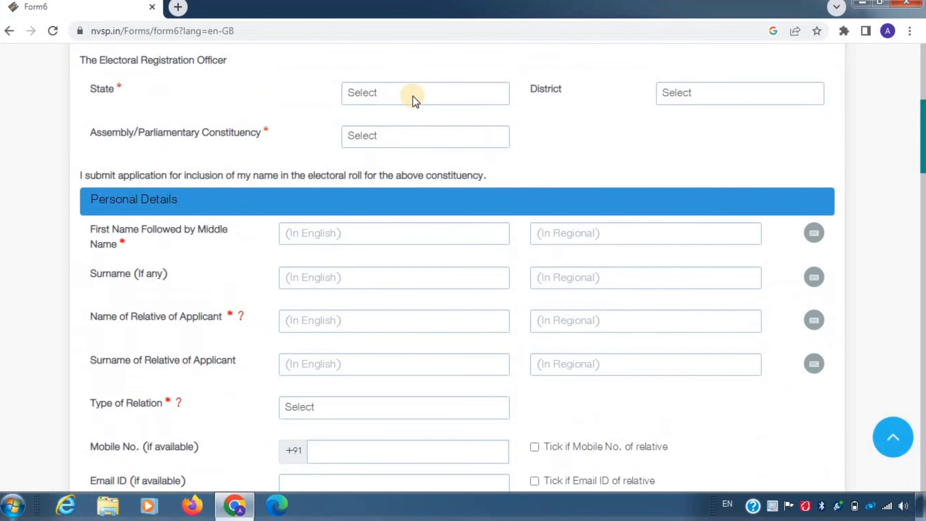
pyautogui.doubleClick(567, 94)
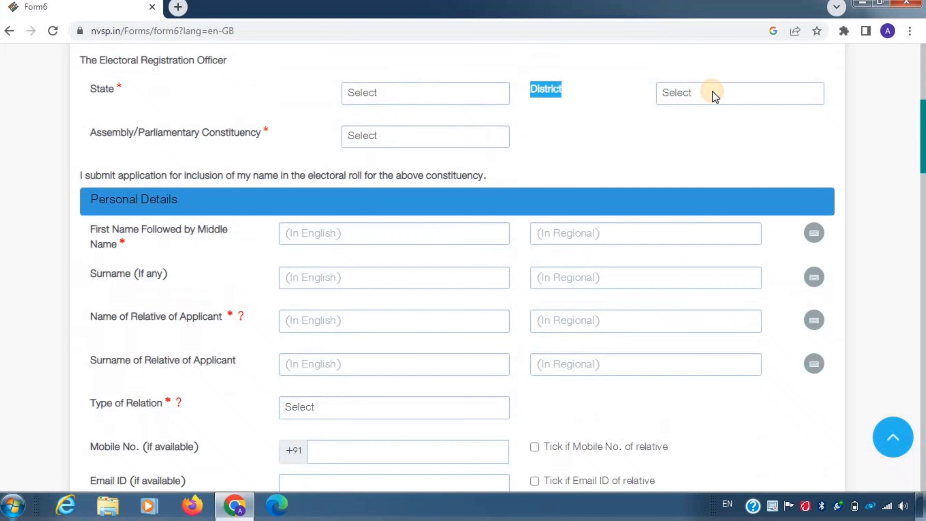
pyautogui.moveTo(87, 138); pyautogui.dragTo(208, 146)
pyautogui.click(206, 145)
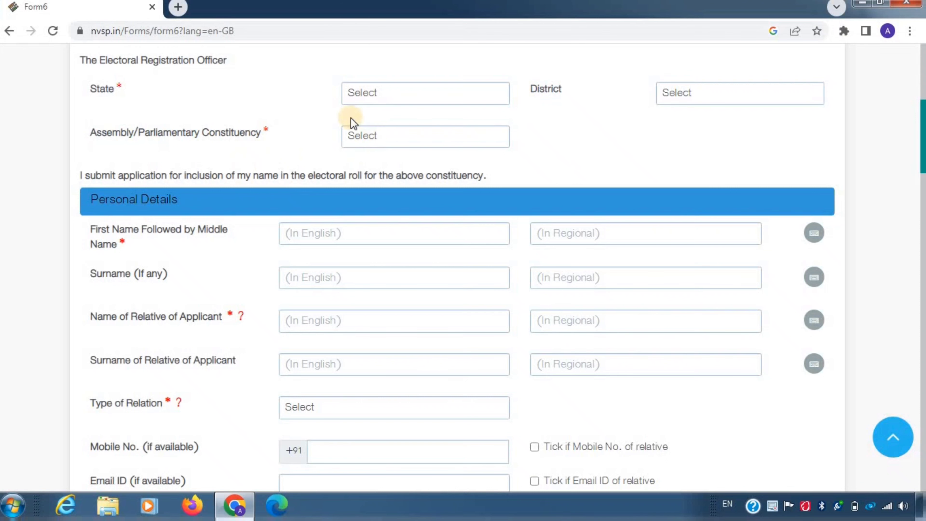
pyautogui.scroll(-3, 221, 73)
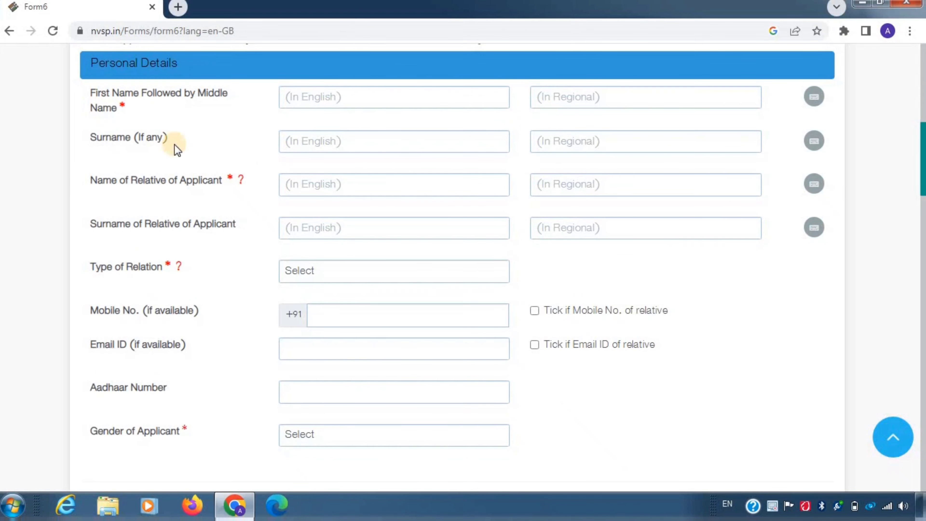
# Examine the fields for the applicant's name and surname and the relative's name in Personal Details.
pyautogui.moveTo(85, 93); pyautogui.dragTo(155, 113)
pyautogui.click(155, 114)
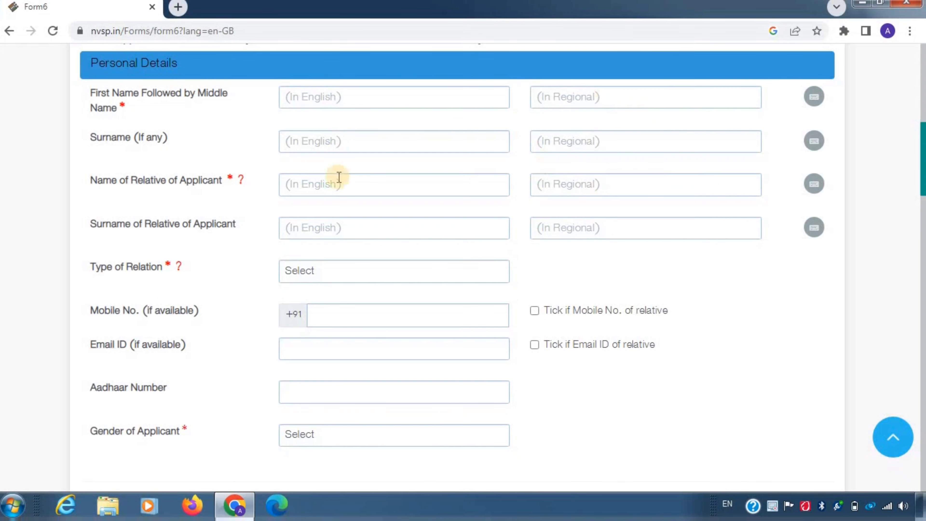
pyautogui.moveTo(86, 145); pyautogui.dragTo(202, 146)
pyautogui.click(203, 146)
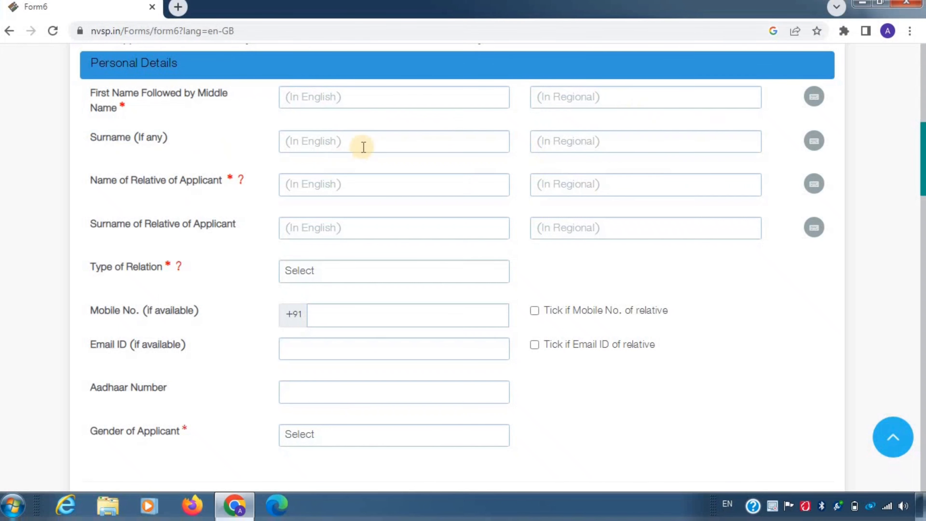
pyautogui.scroll(-2, 364, 149)
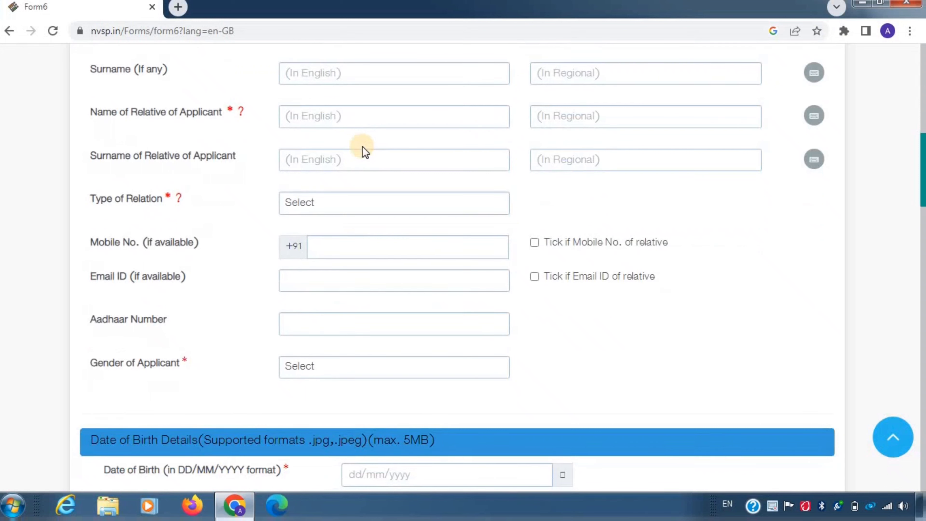
pyautogui.moveTo(88, 122); pyautogui.dragTo(228, 129)
pyautogui.click(343, 120)
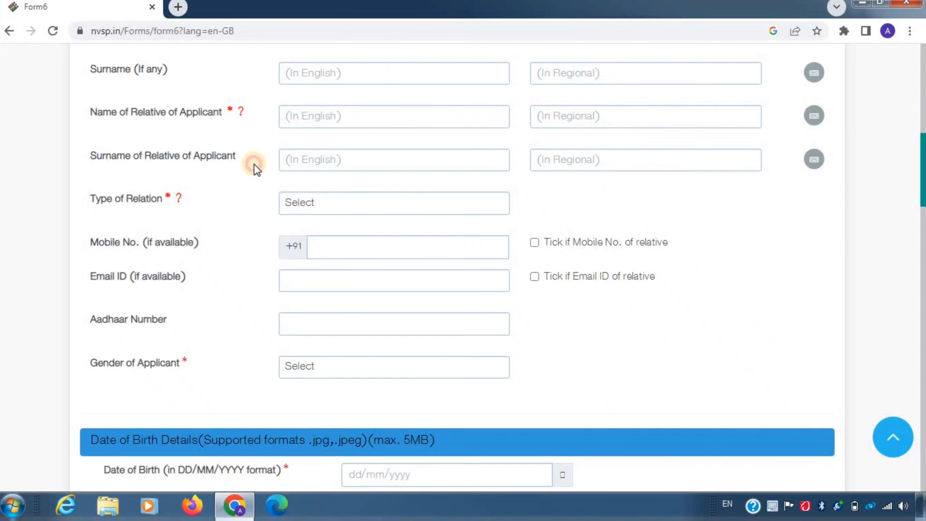
# Set the Type of Relation in Personal Details to Husband.
pyautogui.scroll(-2, 257, 169)
pyautogui.moveTo(91, 130); pyautogui.dragTo(171, 129)
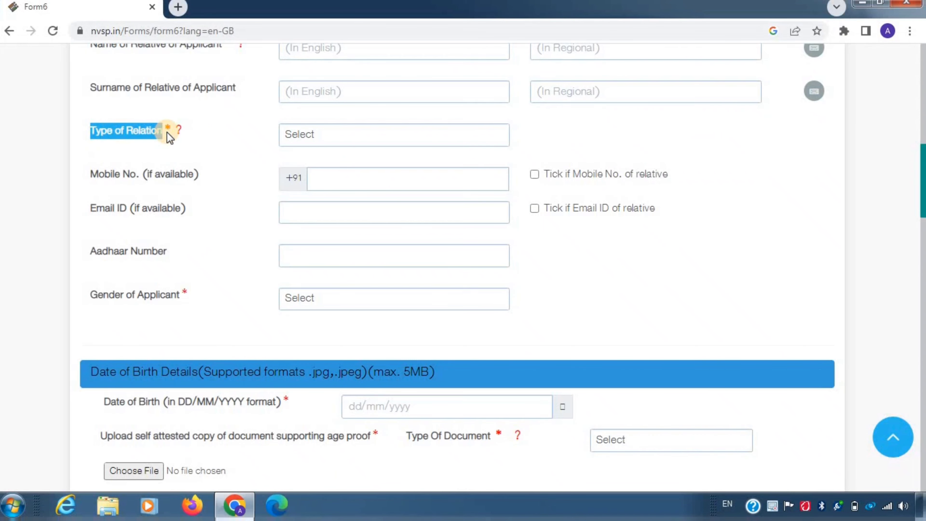
pyautogui.click(374, 140)
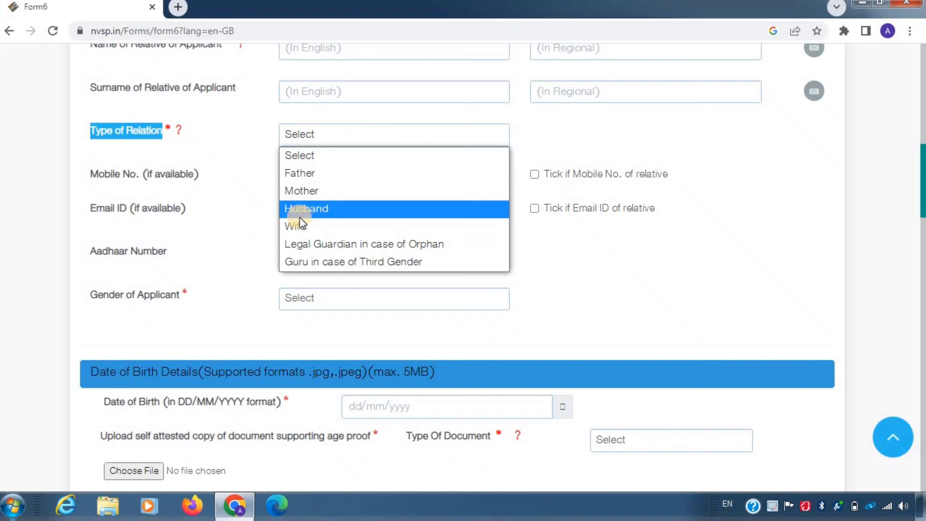
pyautogui.click(299, 210)
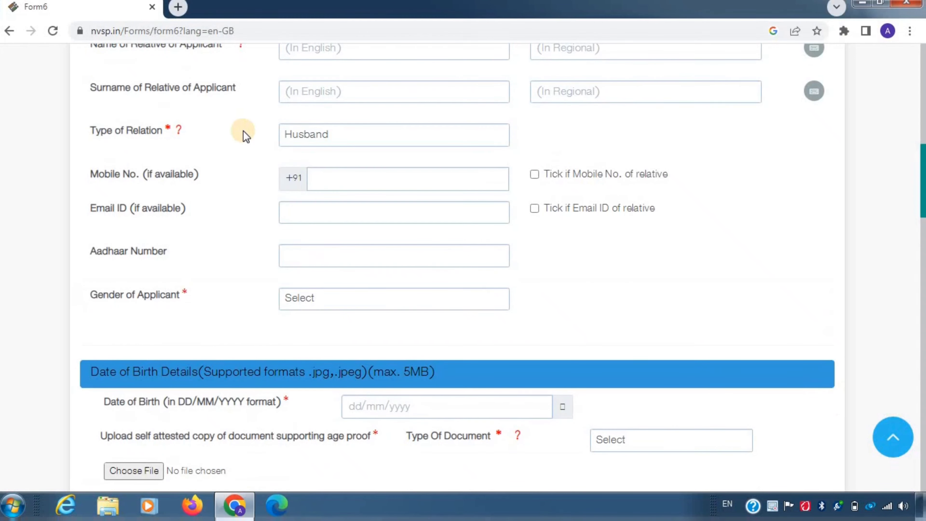
# Examine the mobile number, email, Aadhaar number and gender fields, including the gender choices, down to the Date of Birth Details section.
pyautogui.moveTo(85, 179); pyautogui.dragTo(310, 177)
pyautogui.click(326, 182)
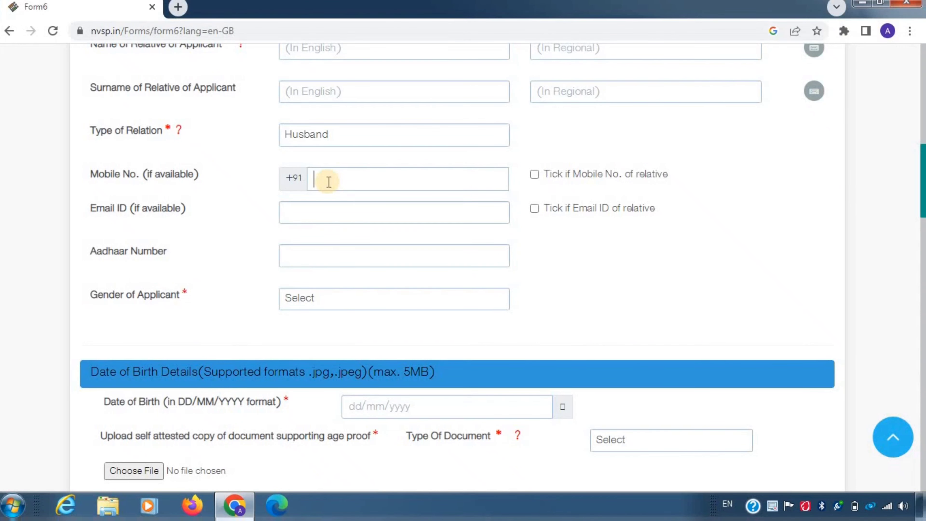
pyautogui.scroll(-2, 209, 171)
pyautogui.tripleClick(142, 144)
pyautogui.click(321, 158)
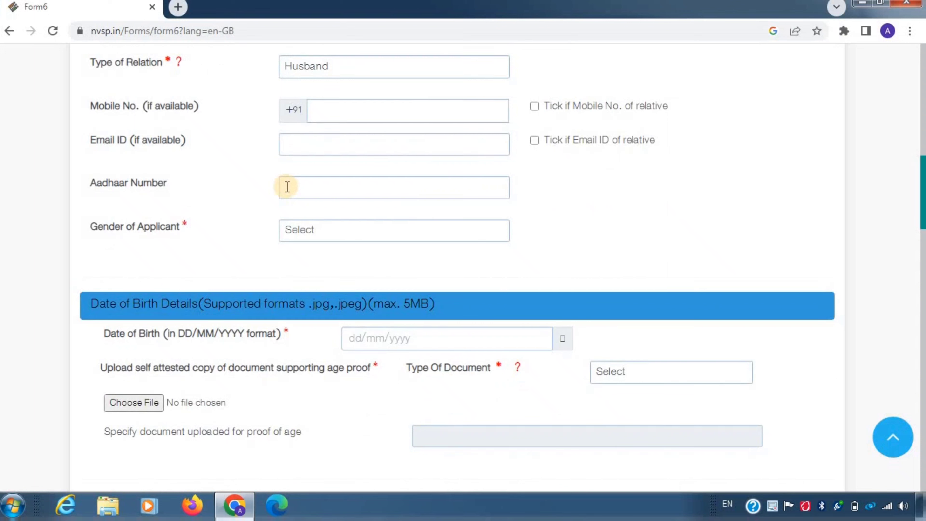
pyautogui.tripleClick(199, 229)
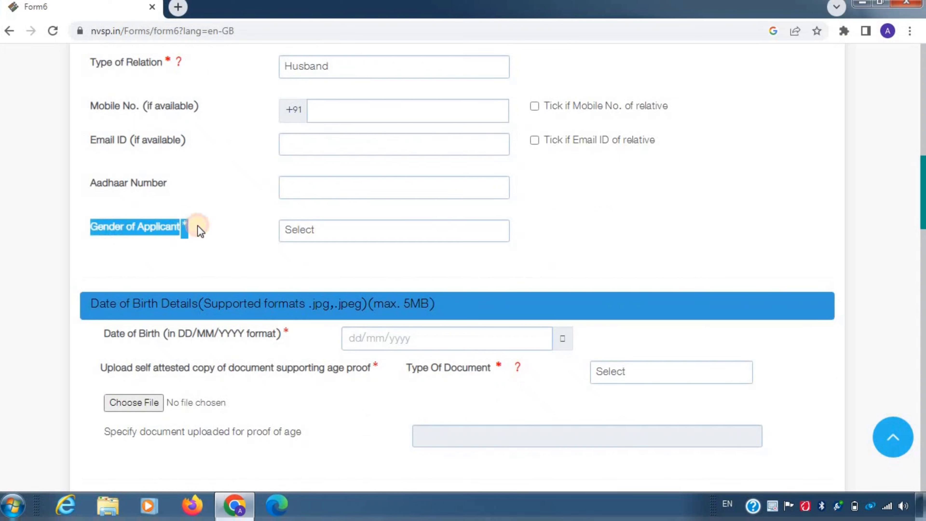
pyautogui.click(199, 230)
pyautogui.click(363, 236)
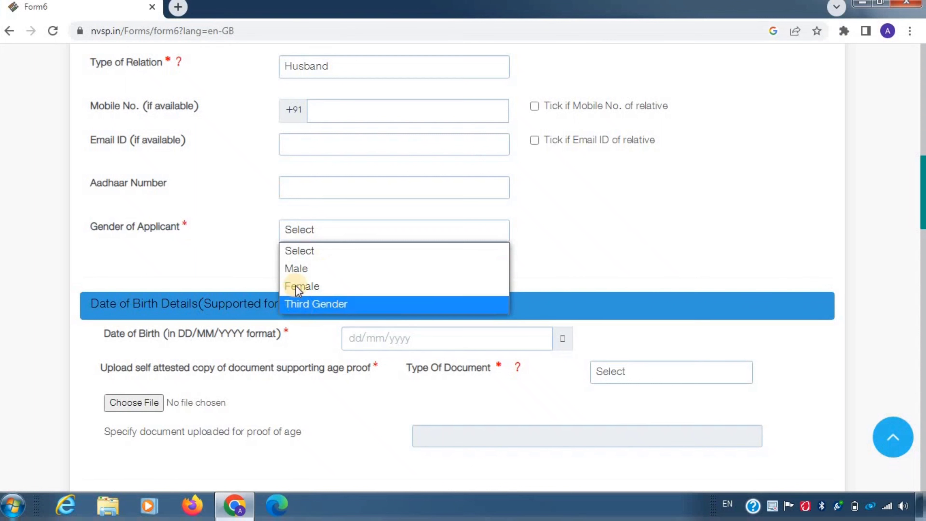
pyautogui.click(242, 236)
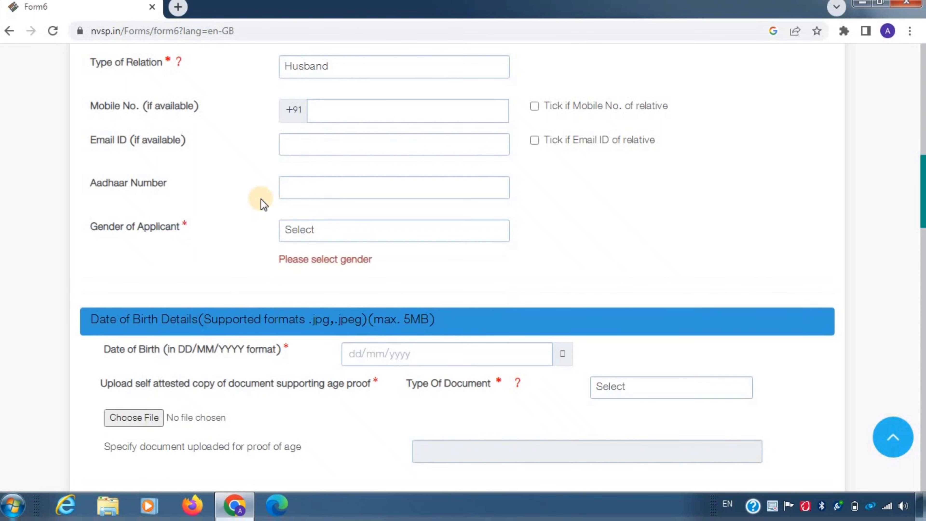
pyautogui.scroll(-5, 251, 185)
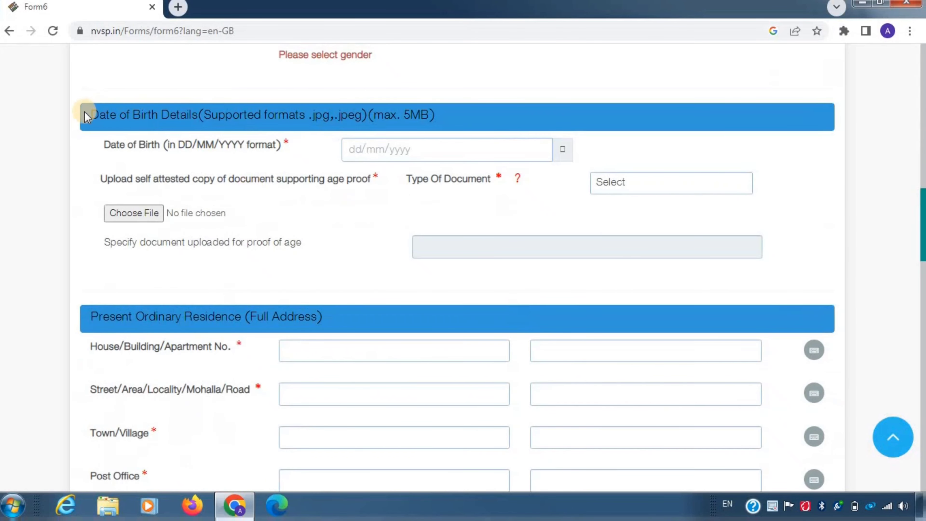
# Set the age proof's Type Of Document in Date of Birth Details to Others and activate the field for specifying the document.
pyautogui.moveTo(78, 116); pyautogui.dragTo(192, 125)
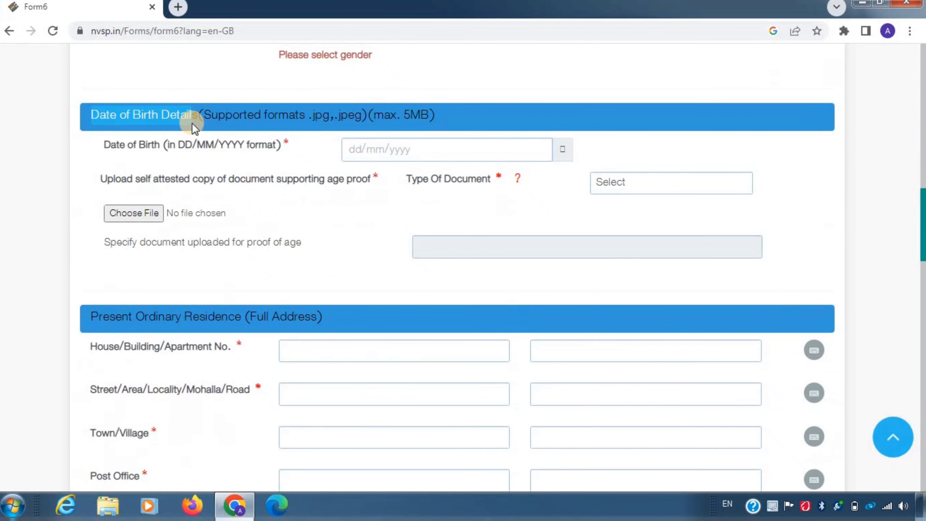
pyautogui.click(294, 128)
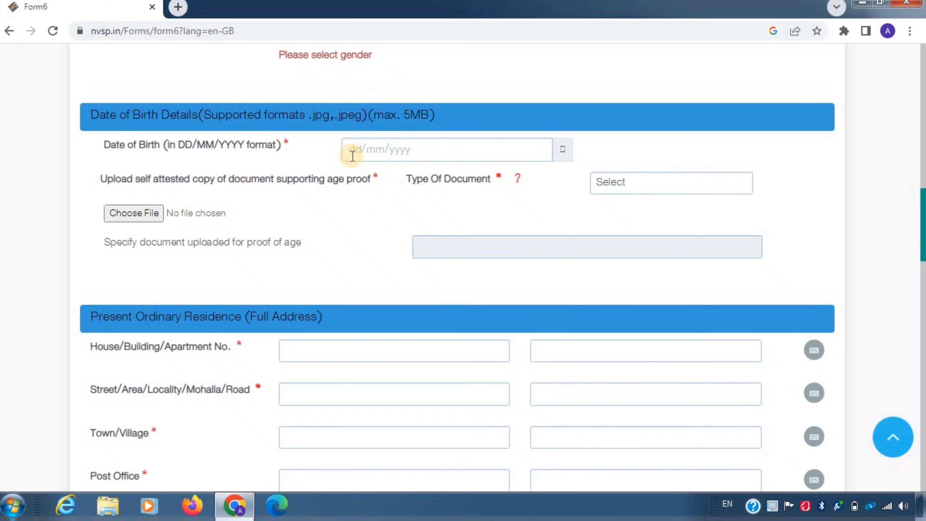
pyautogui.moveTo(324, 181); pyautogui.dragTo(376, 184)
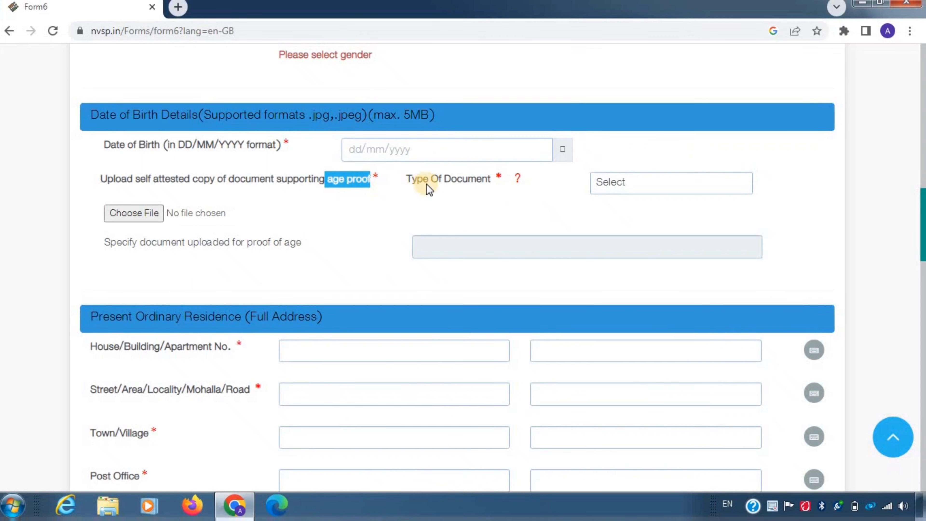
pyautogui.click(398, 177)
pyautogui.click(626, 184)
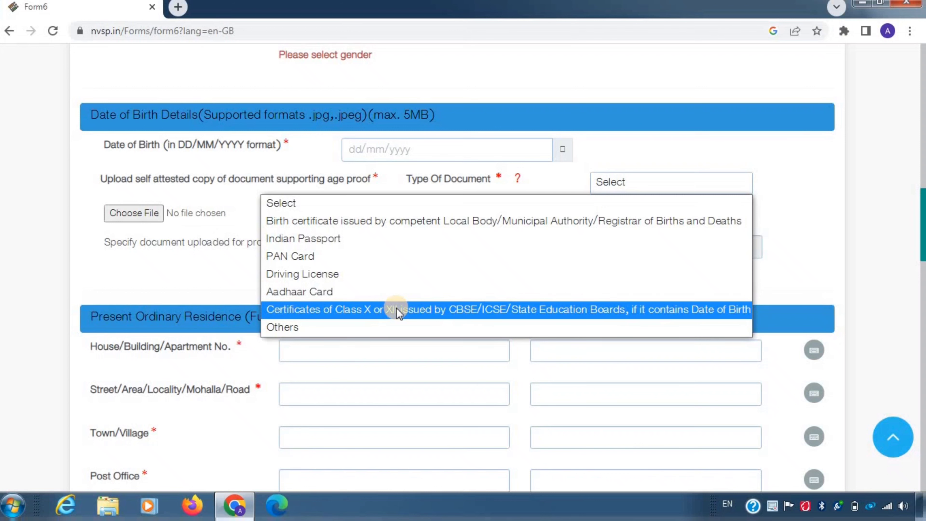
pyautogui.click(358, 322)
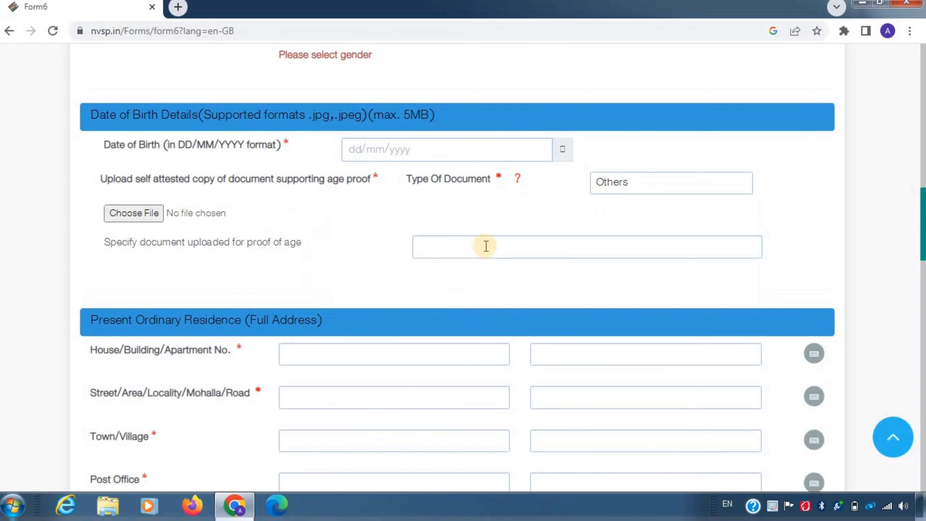
pyautogui.click(439, 249)
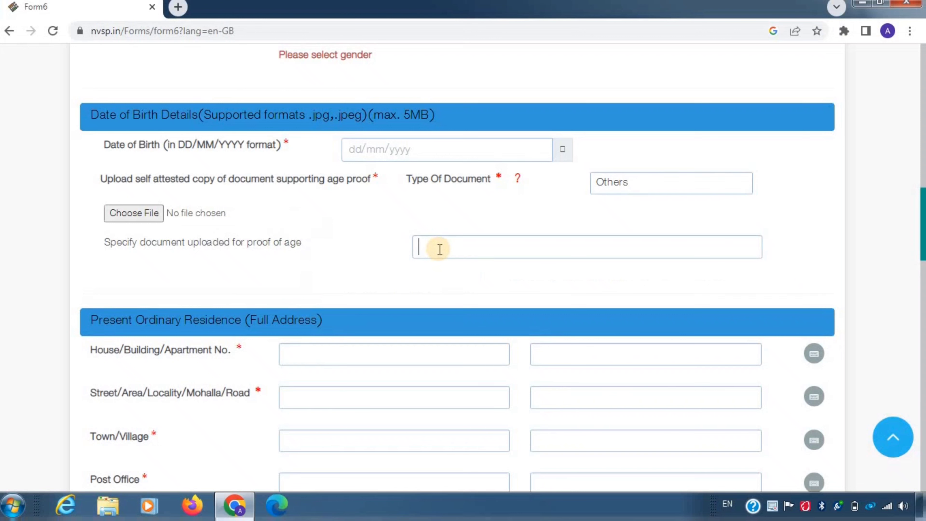
pyautogui.click(144, 221)
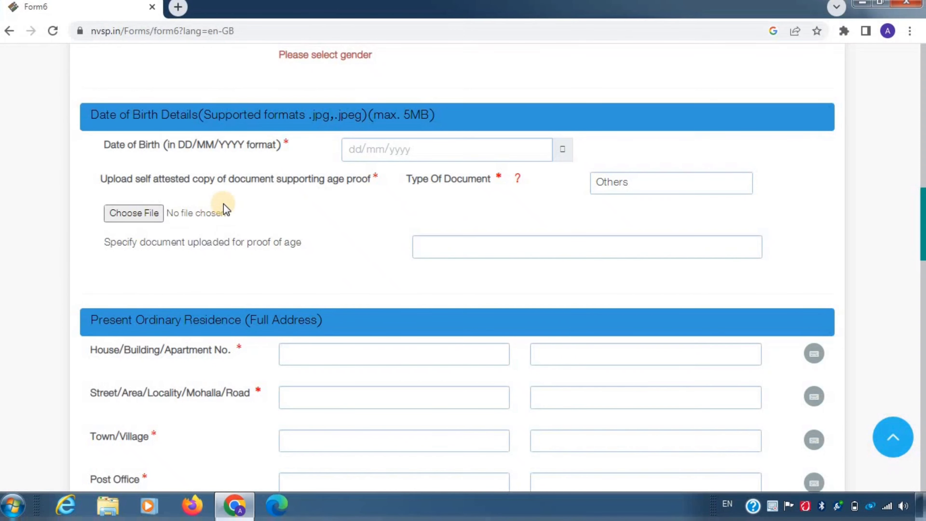
# Examine the house number, street/locality and town/village fields in the Present Ordinary Residence section.
pyautogui.scroll(-5, 226, 210)
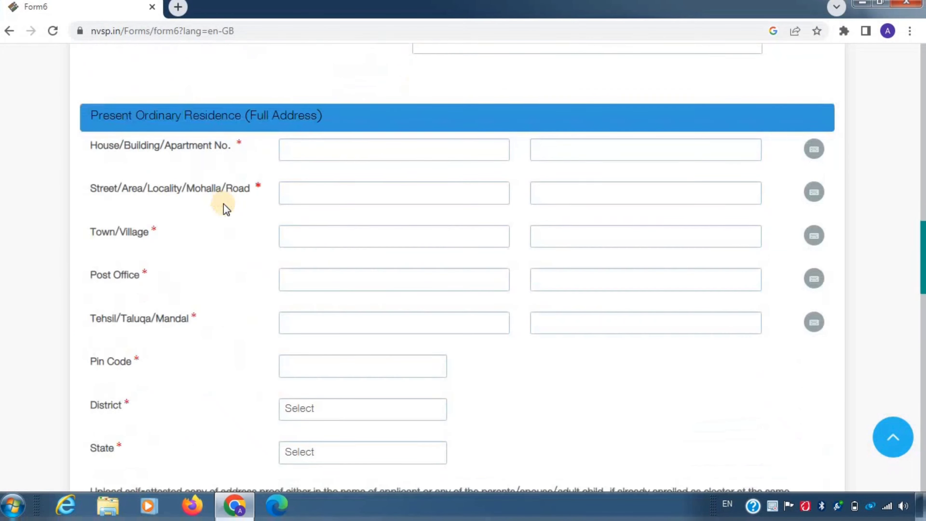
pyautogui.click(162, 119)
pyautogui.moveTo(162, 118); pyautogui.dragTo(352, 118)
pyautogui.click(352, 119)
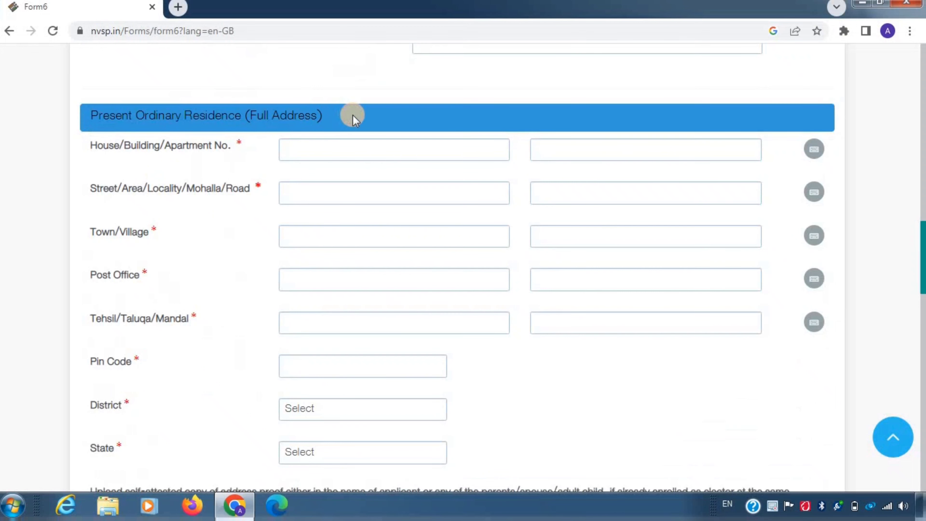
pyautogui.moveTo(78, 144); pyautogui.dragTo(231, 157)
pyautogui.click(237, 156)
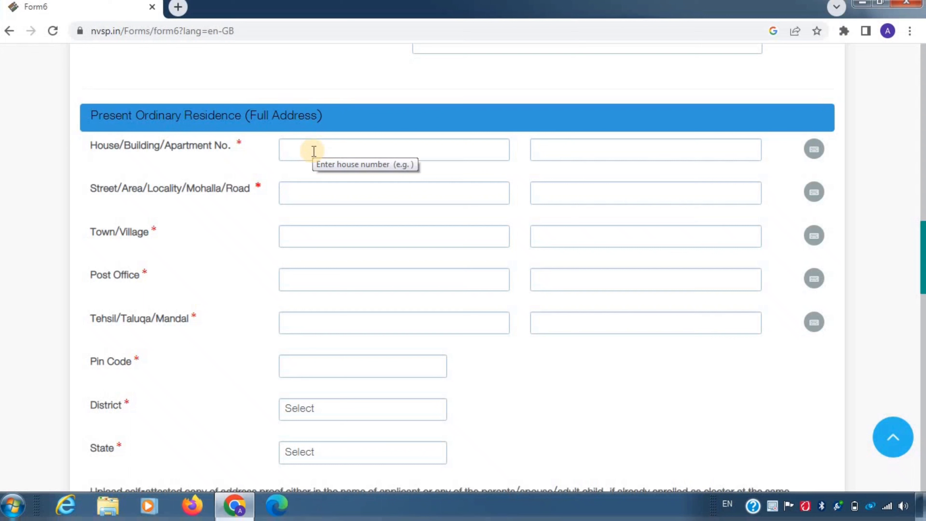
pyautogui.moveTo(76, 196); pyautogui.dragTo(228, 199)
pyautogui.click(228, 199)
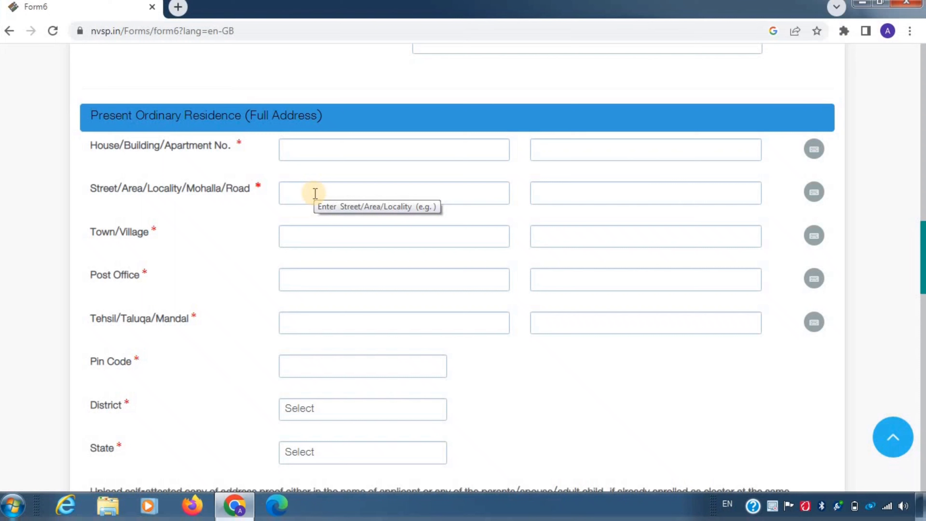
pyautogui.tripleClick(163, 240)
pyautogui.click(306, 242)
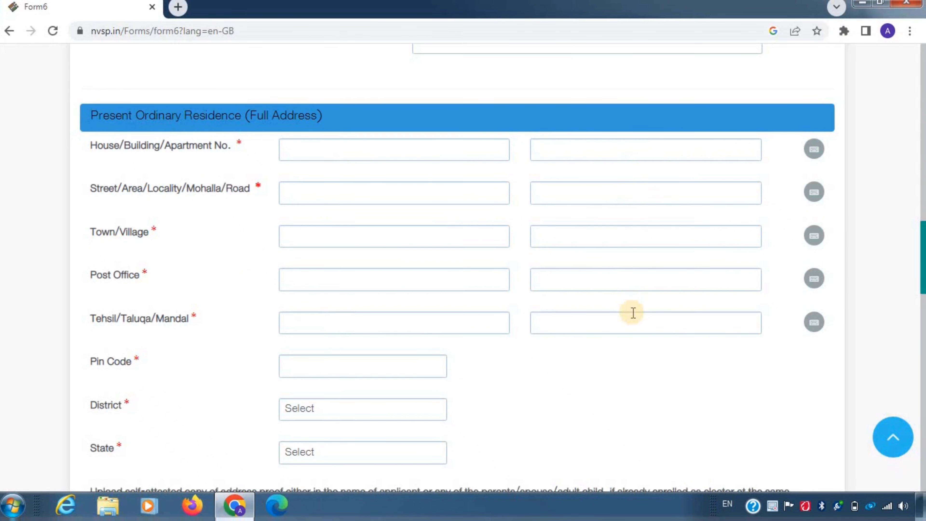
# Examine the Tehsil/Taluqa/Mandal, Pin Code, District and State fields of the present residence address.
pyautogui.scroll(-2, 474, 235)
pyautogui.moveTo(91, 251); pyautogui.dragTo(207, 254)
pyautogui.click(212, 257)
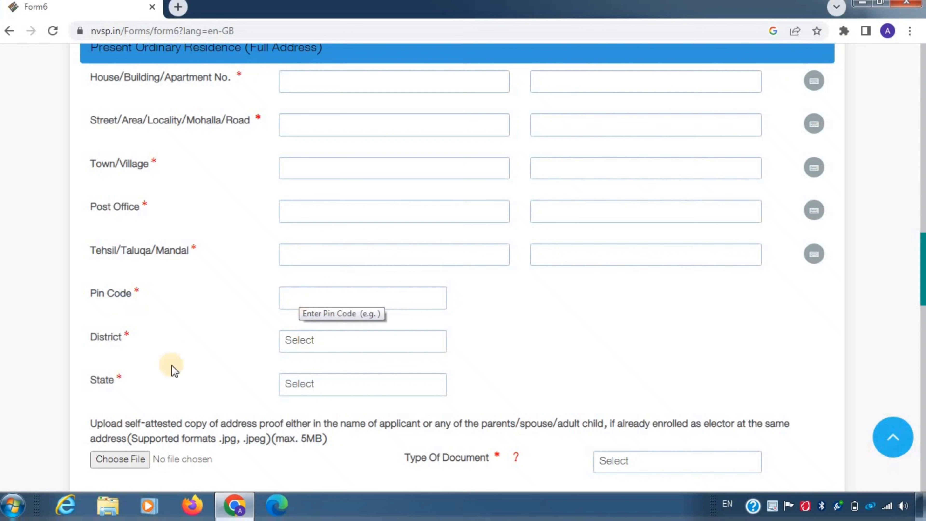
pyautogui.moveTo(89, 335); pyautogui.dragTo(138, 347)
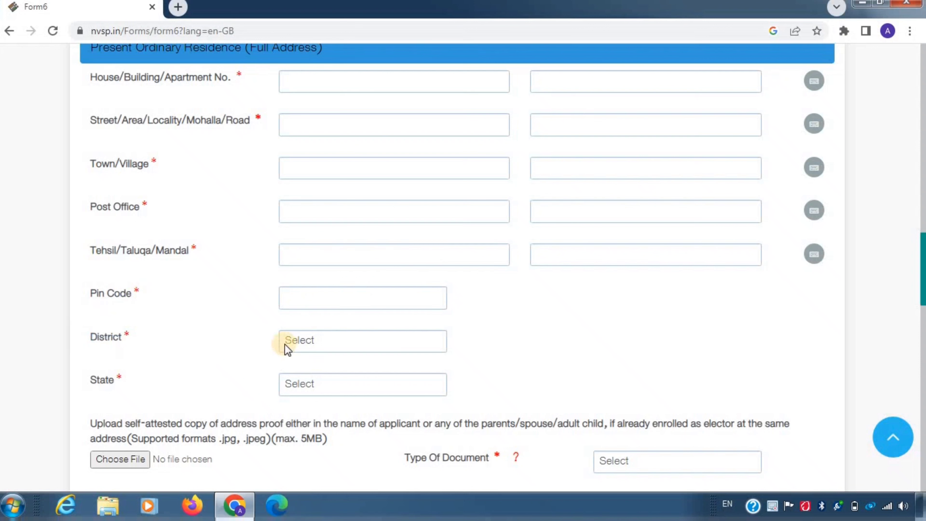
pyautogui.click(320, 344)
pyautogui.click(193, 363)
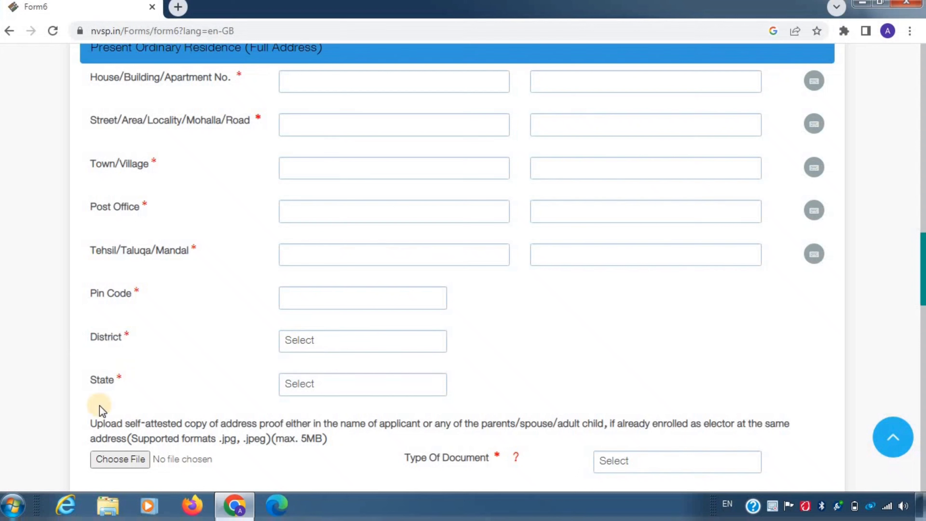
pyautogui.moveTo(72, 382); pyautogui.dragTo(141, 380)
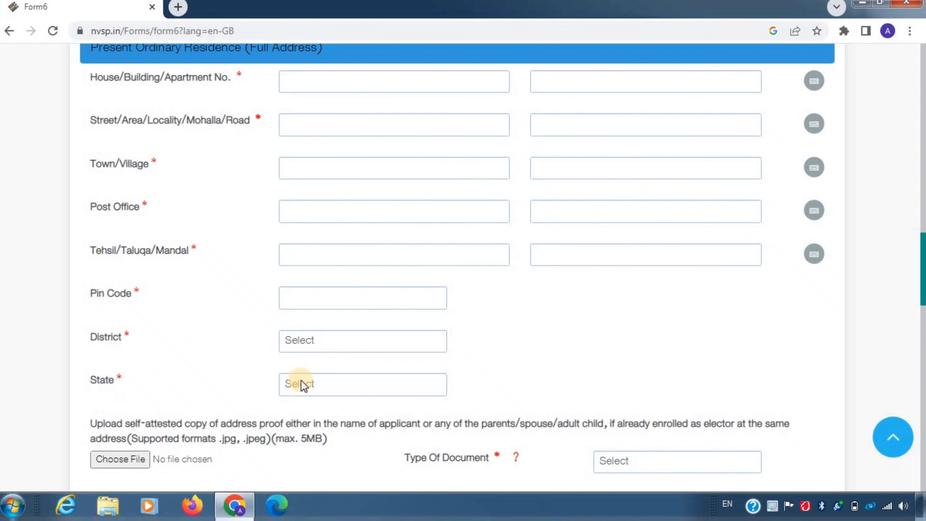
# Review the address proof document choices and set the address proof's Type Of Document to Others.
pyautogui.scroll(-3, 276, 292)
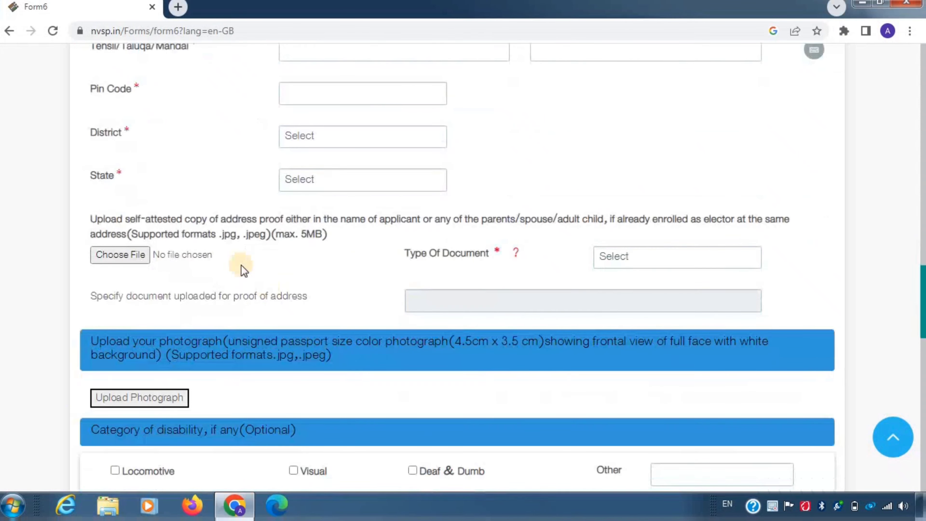
pyautogui.moveTo(92, 220); pyautogui.dragTo(229, 236)
pyautogui.click(338, 291)
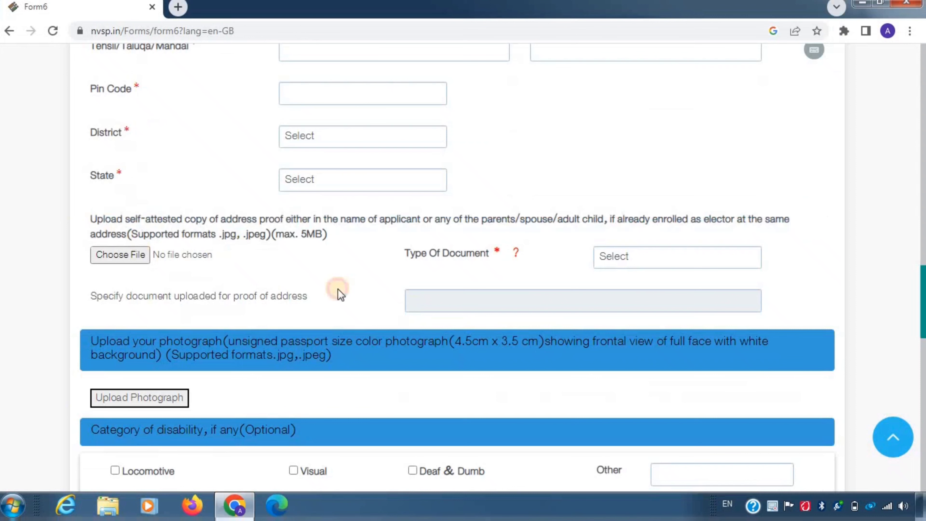
pyautogui.moveTo(406, 256); pyautogui.dragTo(467, 257)
pyautogui.click(668, 255)
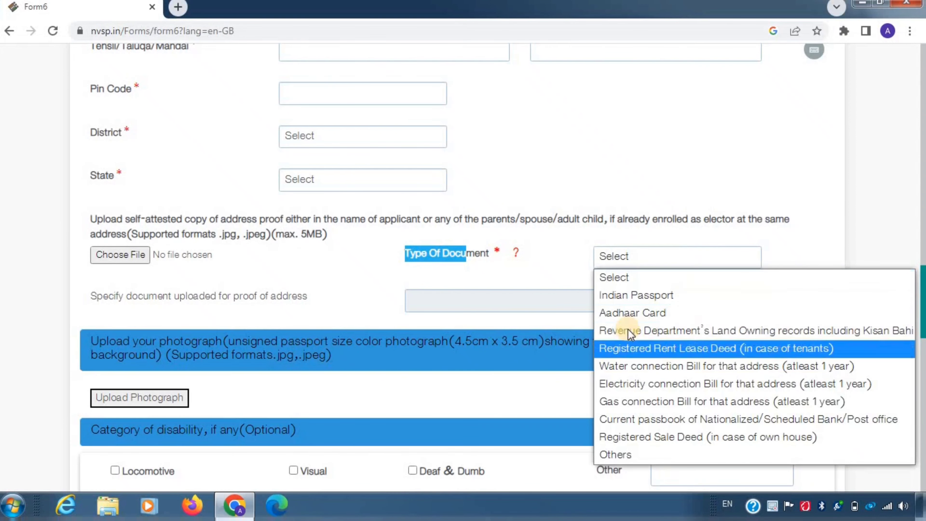
pyautogui.click(636, 317)
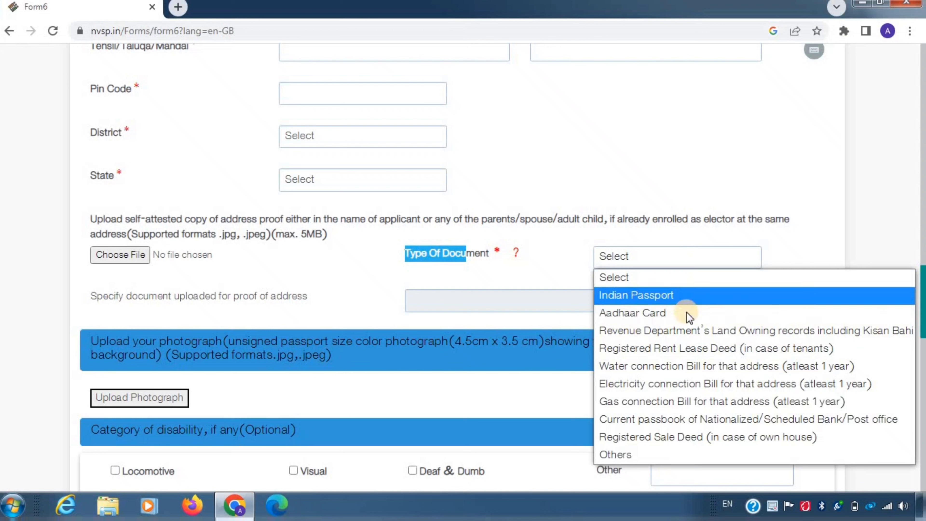
pyautogui.click(686, 320)
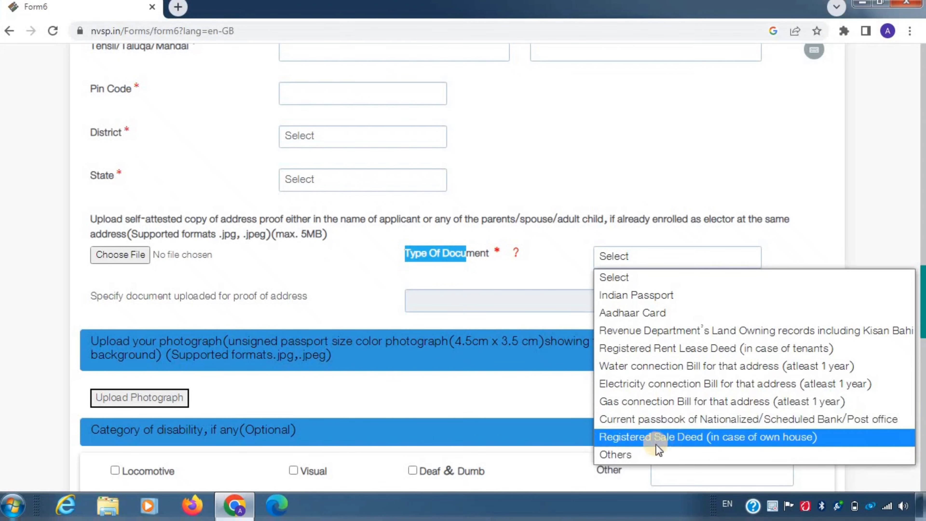
pyautogui.click(651, 455)
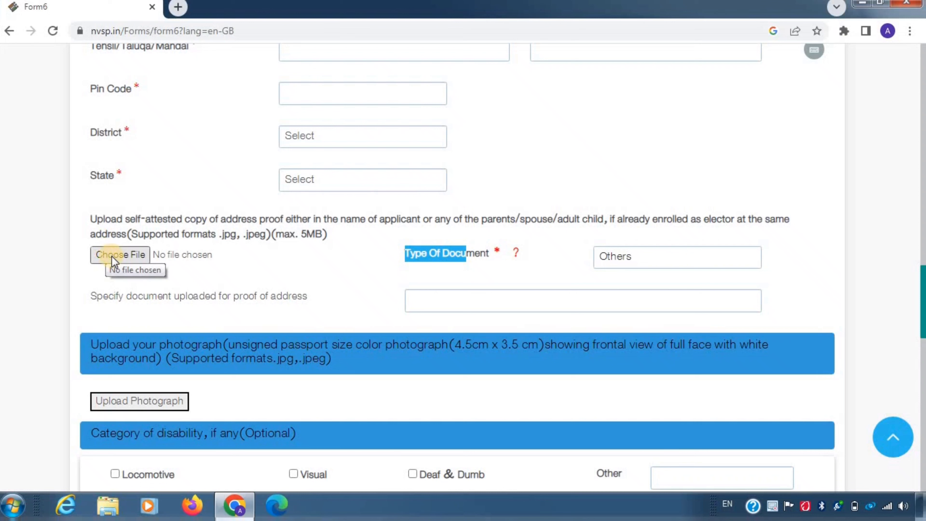
# Check the photograph requirements and load the image photo_11zon (1) from the photo folder into the photo editing tool.
pyautogui.scroll(-5, 175, 220)
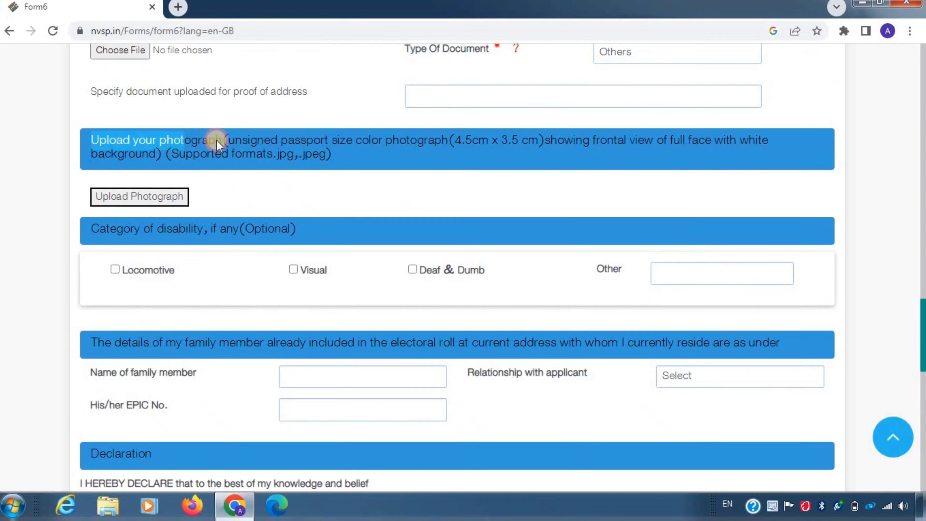
pyautogui.moveTo(90, 139); pyautogui.dragTo(221, 143)
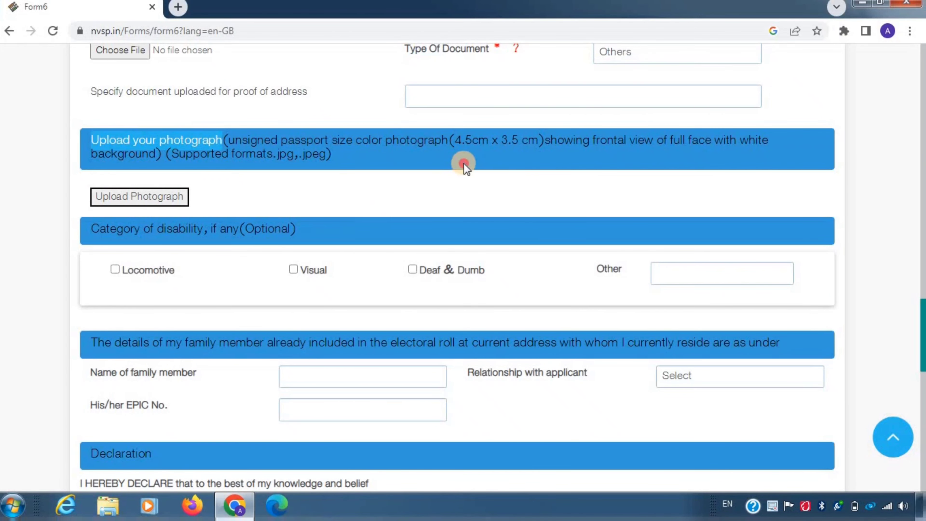
pyautogui.click(455, 149)
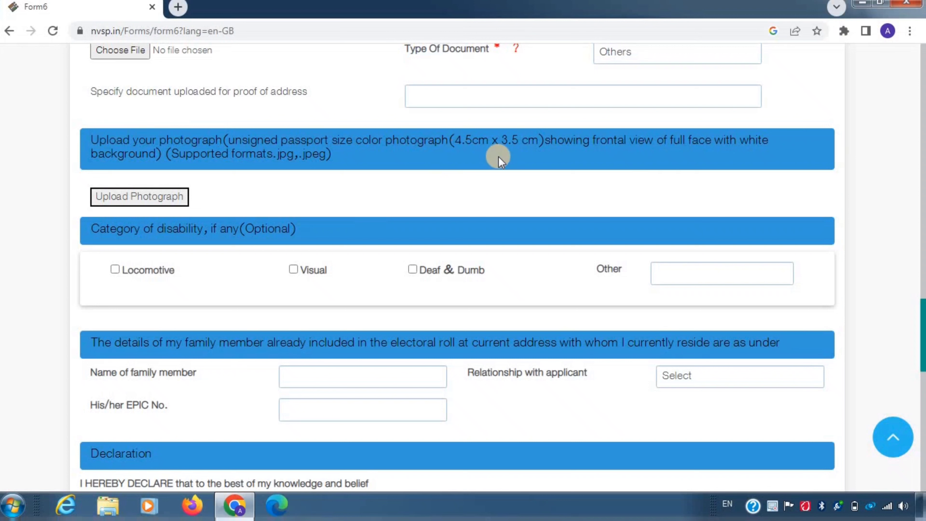
pyautogui.click(157, 204)
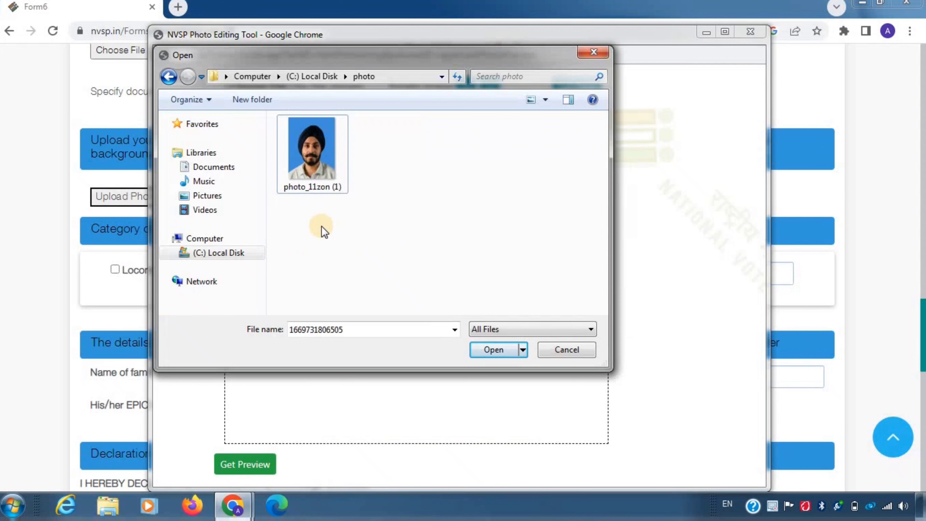
pyautogui.click(313, 162)
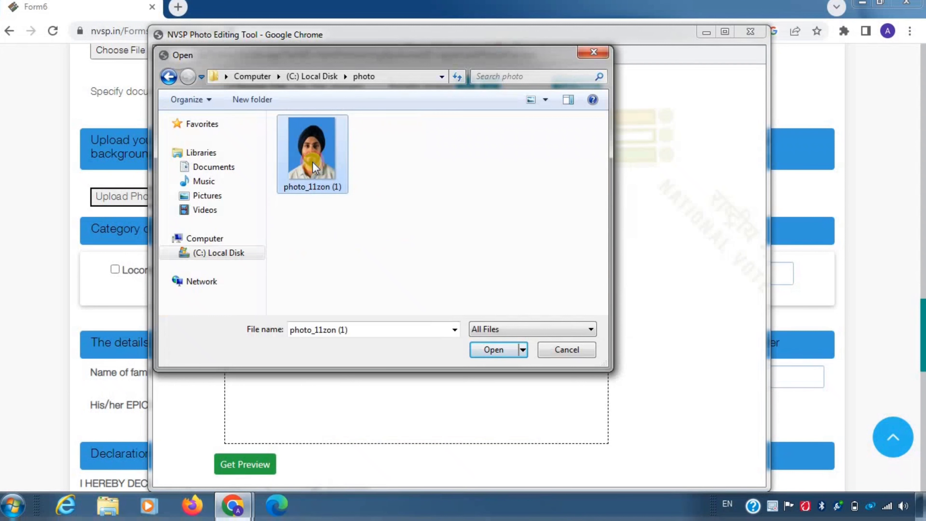
pyautogui.click(509, 349)
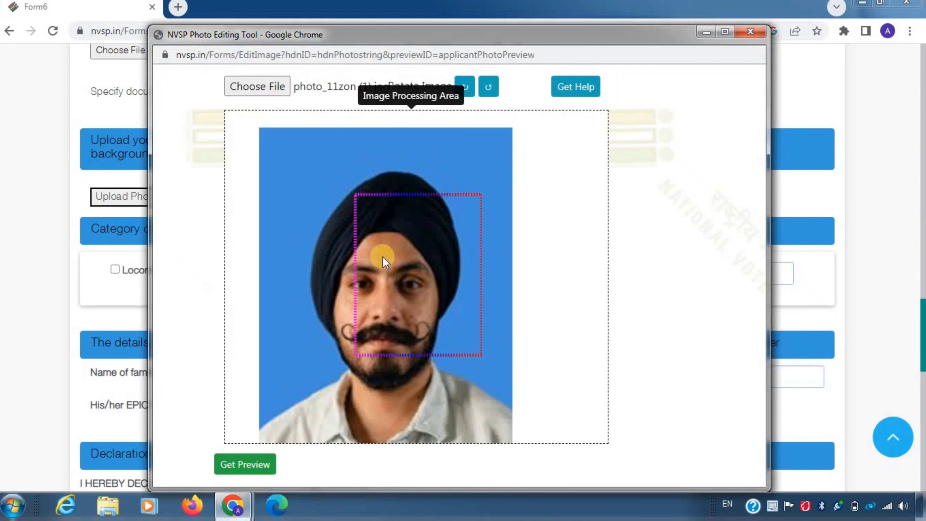
# Scale down and reposition the photo so the head and shoulders fill the crop frame, preview it and save it.
pyautogui.scroll(-1, 401, 256)
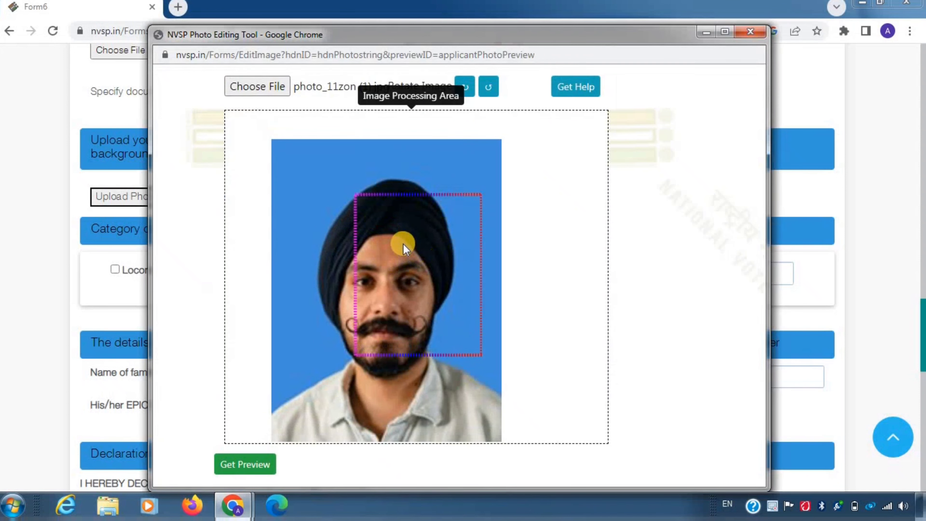
pyautogui.scroll(-4, 404, 245)
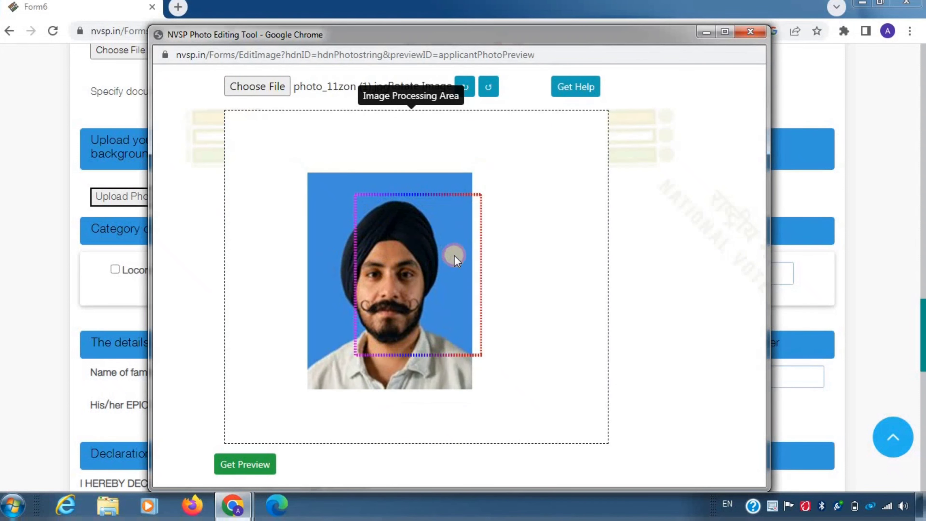
pyautogui.scroll(-1, 426, 248)
pyautogui.moveTo(390, 262); pyautogui.dragTo(438, 272)
pyautogui.scroll(-2, 381, 267)
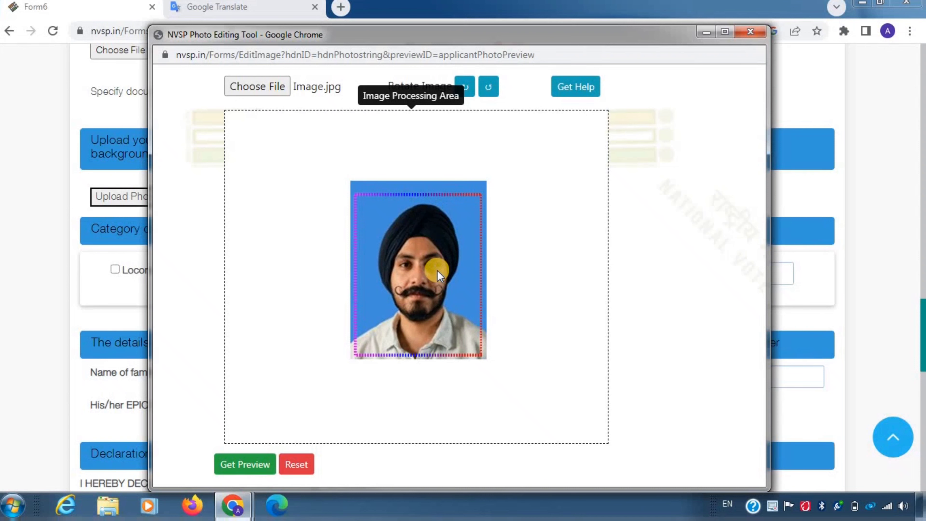
pyautogui.click(258, 464)
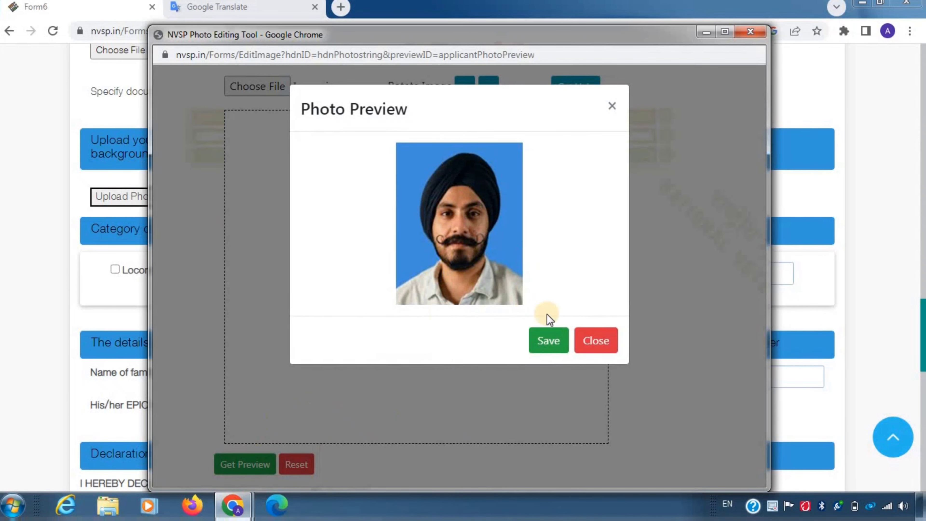
pyautogui.click(536, 342)
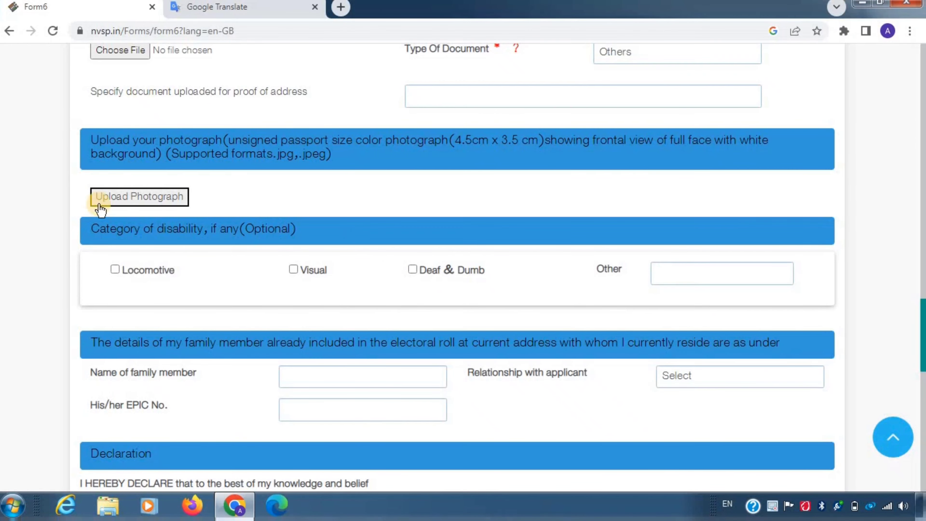
# Examine the optional disability categories and continue to the section on the family member already in the electoral roll.
pyautogui.scroll(-4, 174, 157)
pyautogui.moveTo(78, 91); pyautogui.dragTo(237, 106)
pyautogui.click(401, 113)
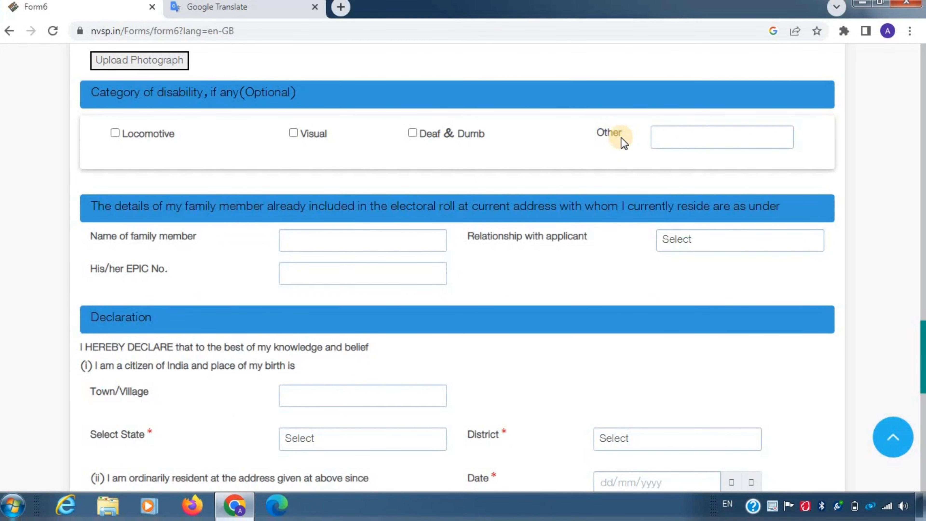
pyautogui.scroll(-3, 136, 118)
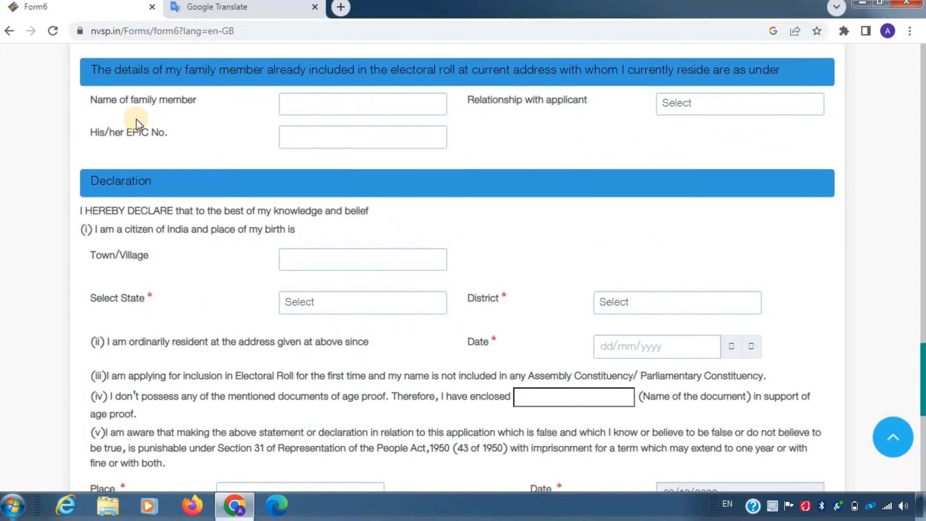
# Examine the fields for the family member already in the electoral roll, including the choices for Relationship with applicant.
pyautogui.scroll(2, 136, 119)
pyautogui.scroll(-2, 112, 122)
pyautogui.moveTo(92, 69); pyautogui.dragTo(235, 76)
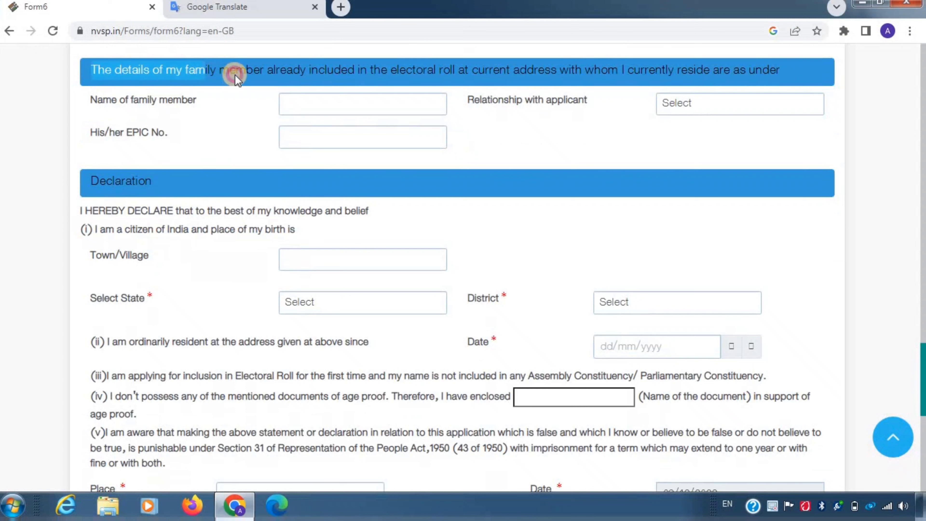
pyautogui.click(235, 76)
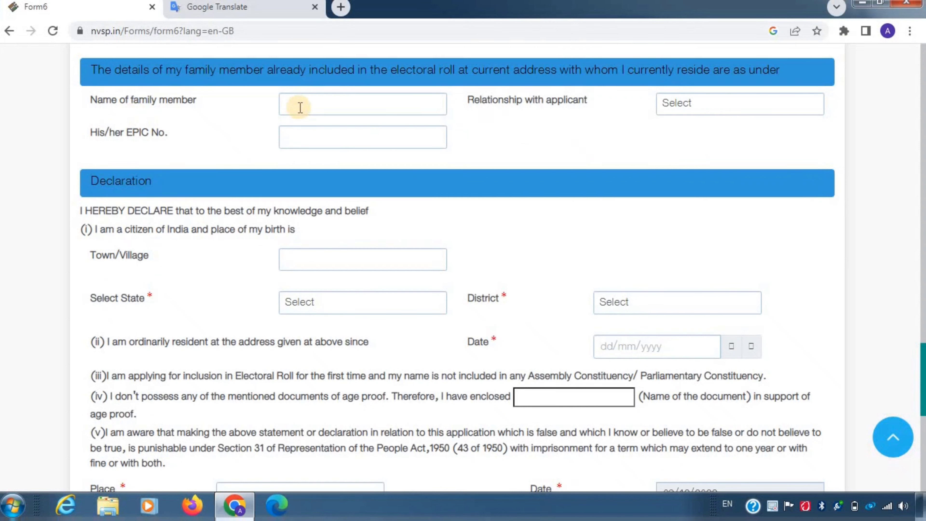
pyautogui.moveTo(513, 103); pyautogui.dragTo(597, 103)
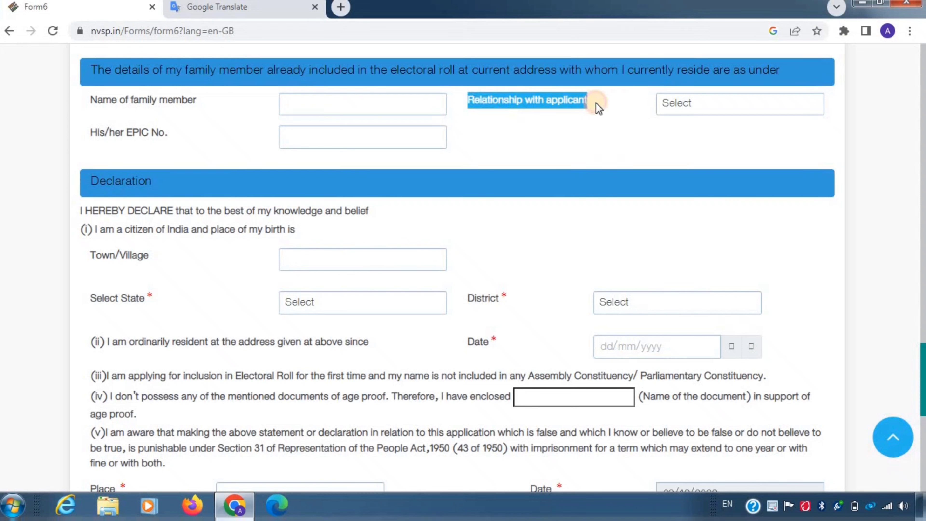
pyautogui.click(685, 134)
pyautogui.click(693, 106)
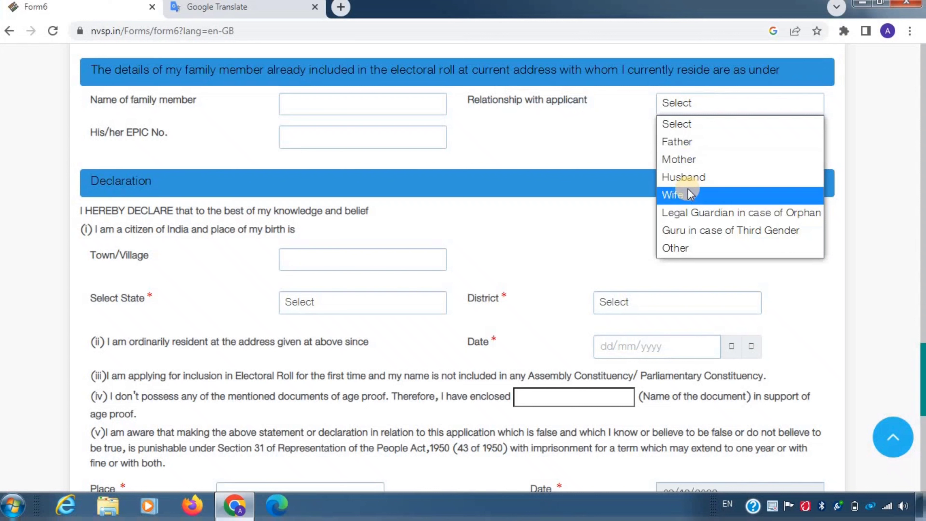
pyautogui.click(551, 120)
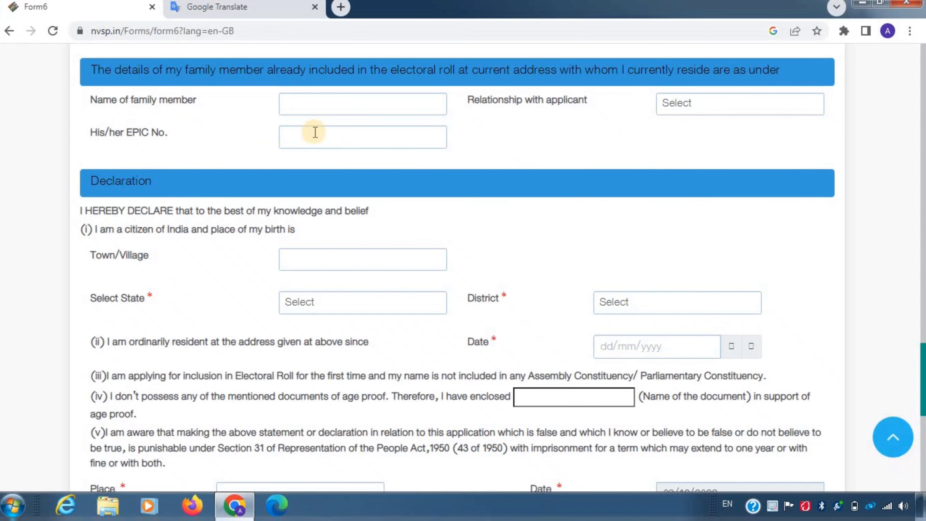
# Review the Declaration section's place-of-birth fields for Town/Village, State and District.
pyautogui.scroll(-2, 168, 116)
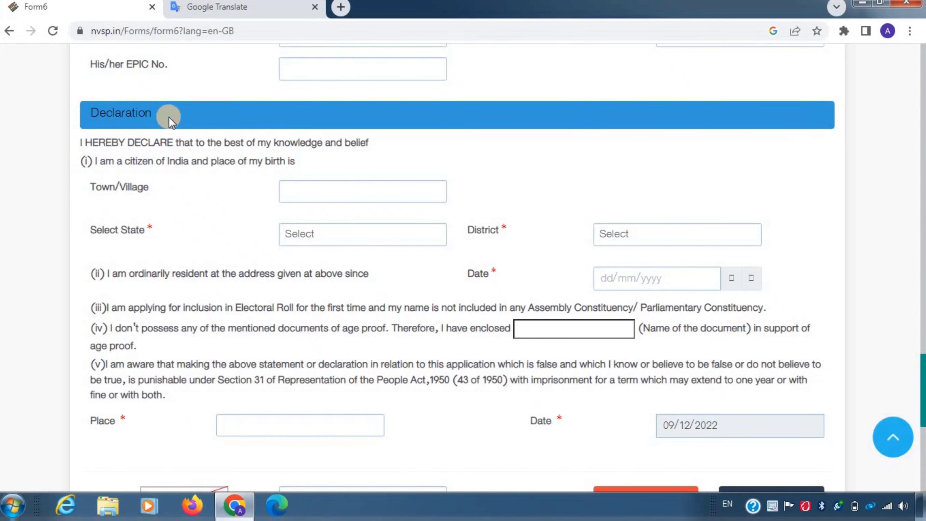
pyautogui.moveTo(81, 190); pyautogui.dragTo(160, 189)
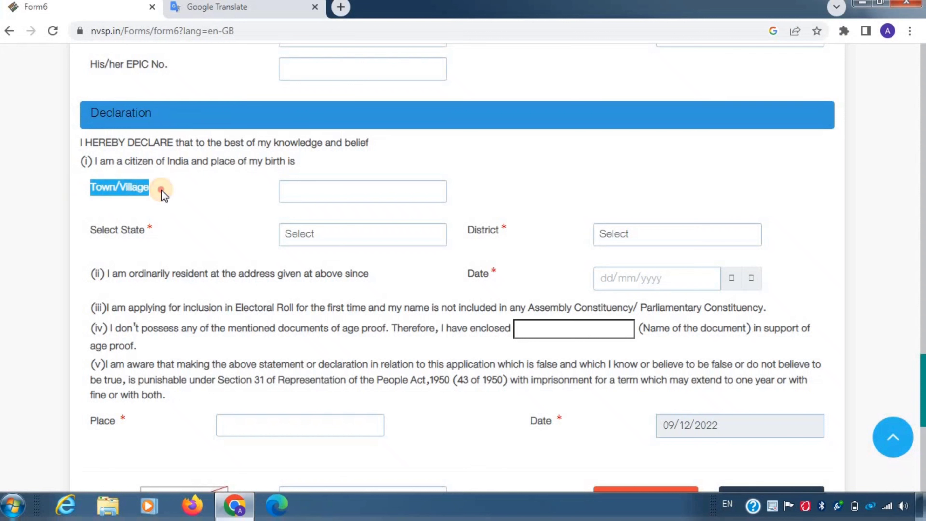
pyautogui.click(161, 189)
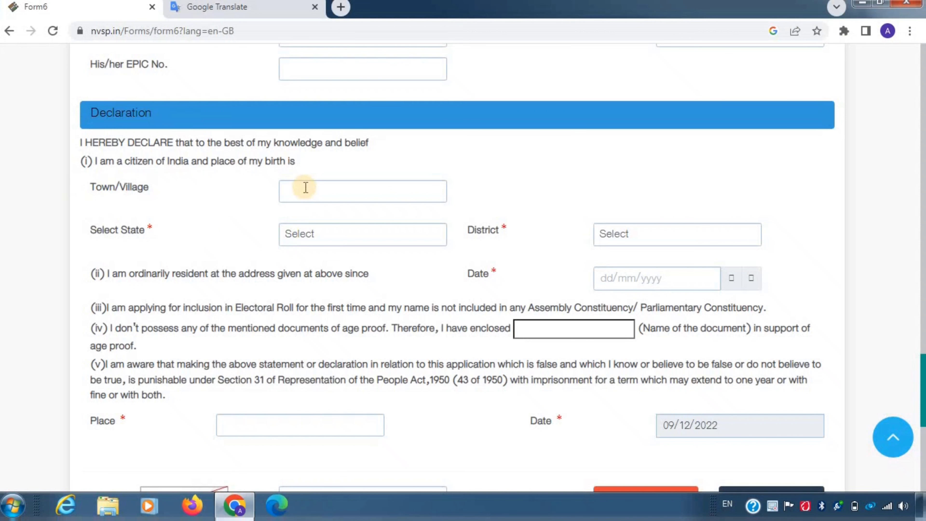
pyautogui.moveTo(87, 232); pyautogui.dragTo(166, 241)
pyautogui.click(166, 241)
pyautogui.moveTo(457, 228); pyautogui.dragTo(504, 234)
pyautogui.click(511, 237)
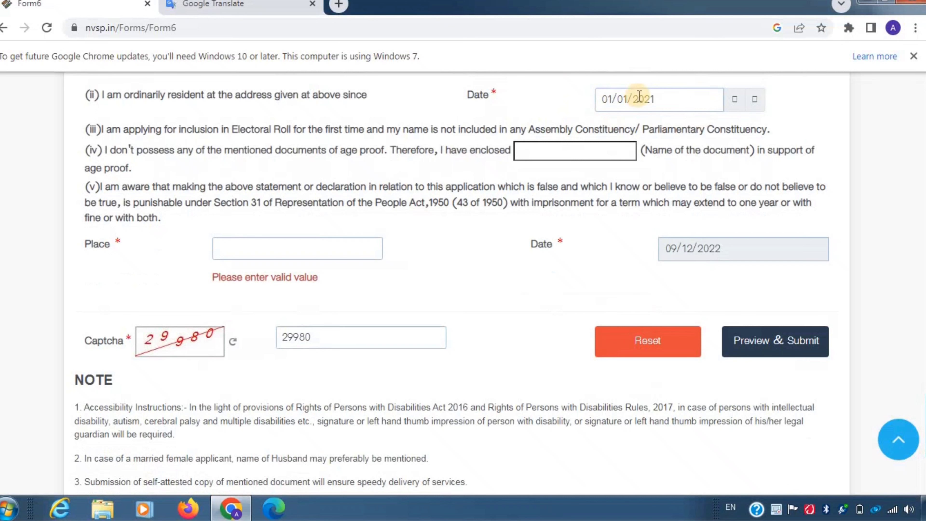
# Go to the declaration's Place field and open the preview of the completed Form 6.
pyautogui.moveTo(88, 242); pyautogui.dragTo(174, 252)
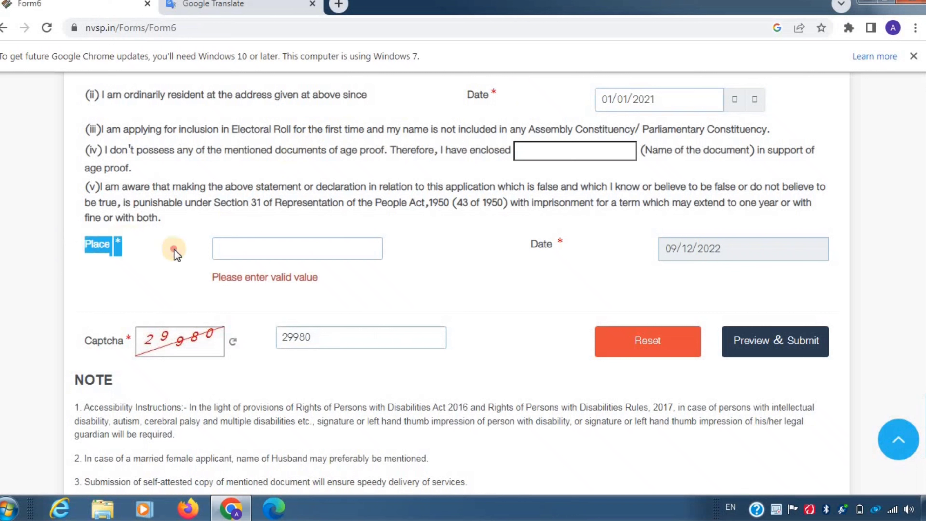
pyautogui.click(238, 238)
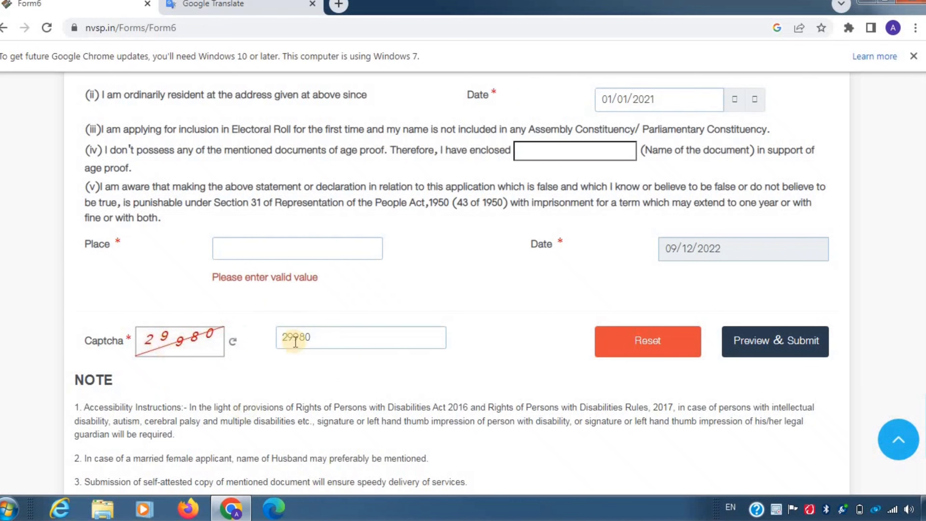
pyautogui.click(735, 343)
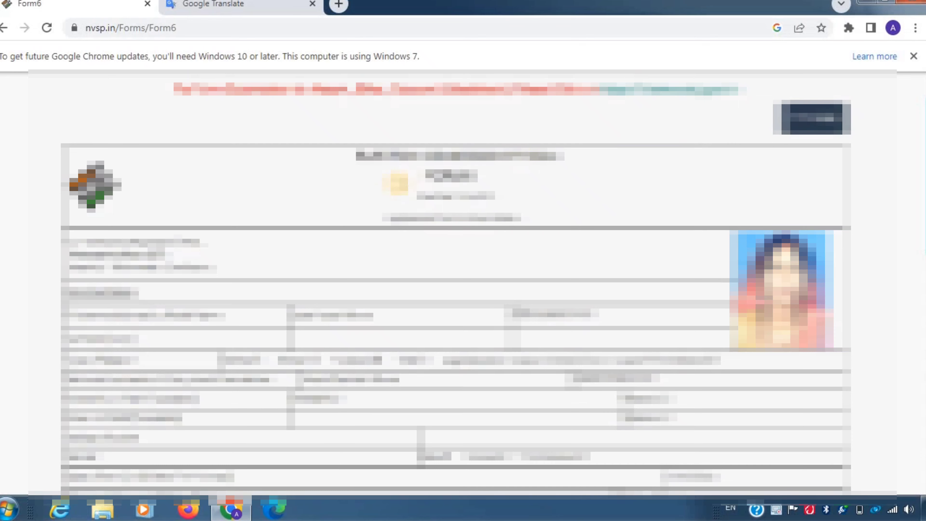
# Read through the Form 6 preview to its end and submit the application.
pyautogui.scroll(-2, 390, 190)
pyautogui.scroll(-2, 390, 191)
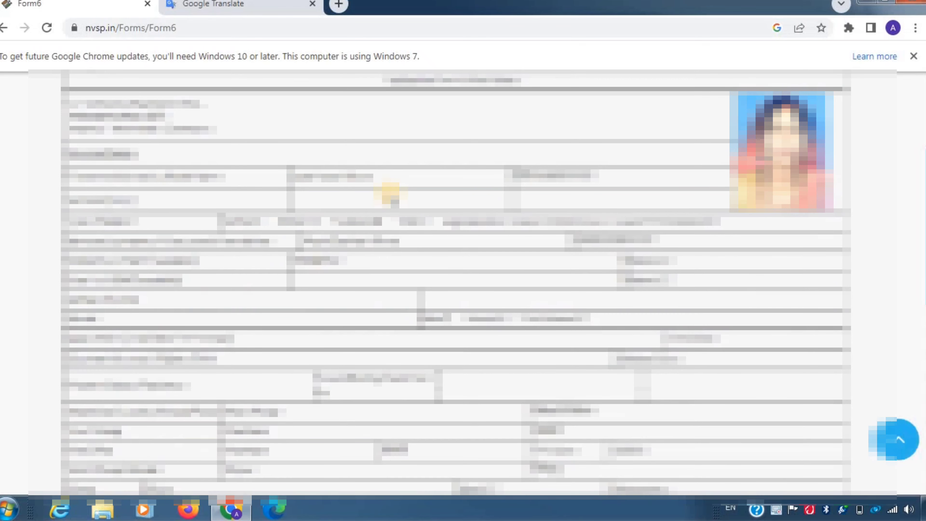
pyautogui.scroll(-10, 389, 193)
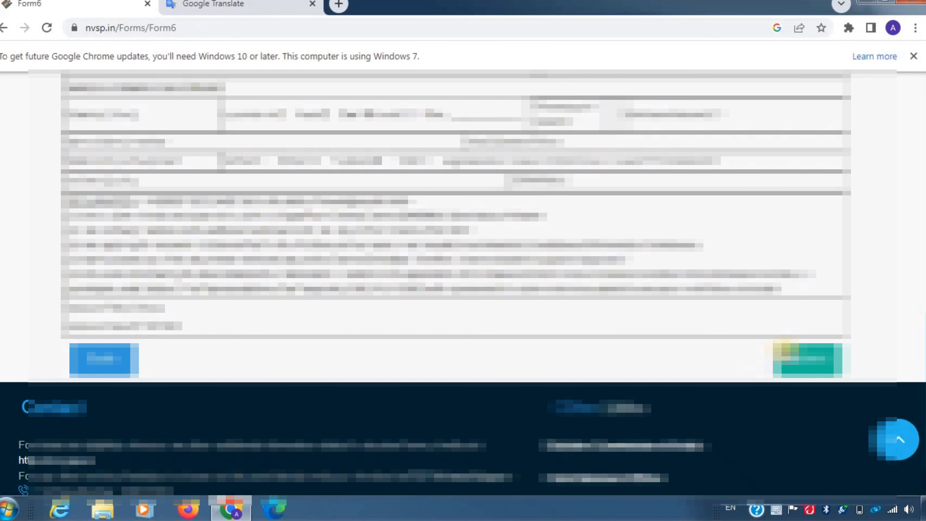
pyautogui.click(803, 360)
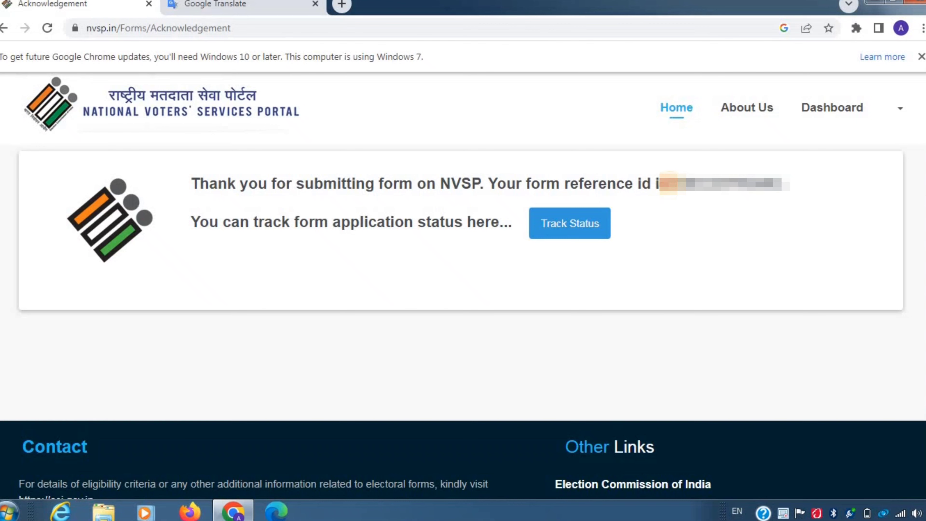
# Highlight the form reference ID, and open Track Application Status from the portal home page to look at its state selection.
pyautogui.moveTo(667, 183); pyautogui.dragTo(777, 183)
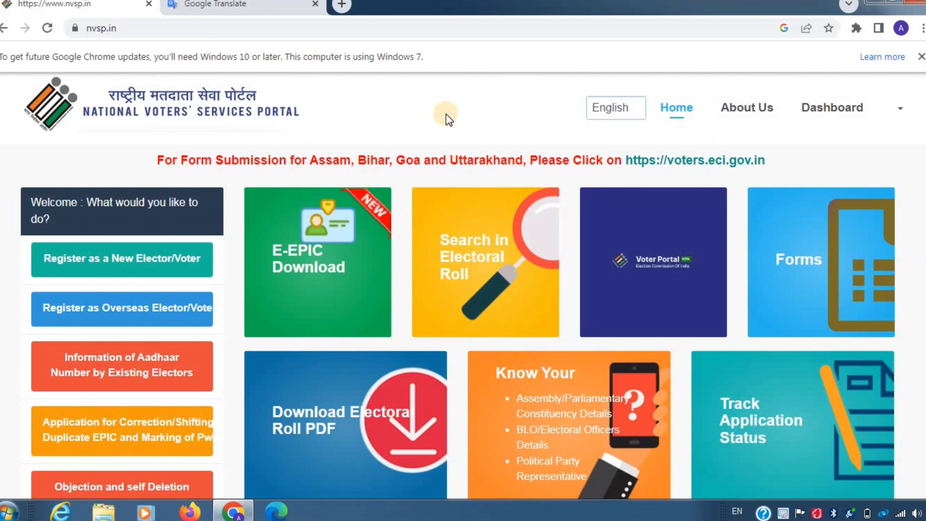
pyautogui.scroll(-2, 672, 319)
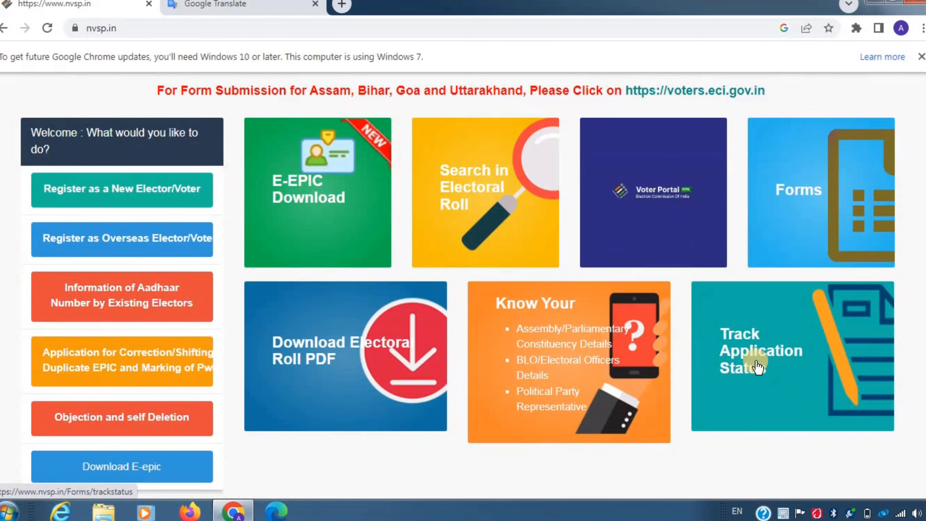
pyautogui.click(753, 355)
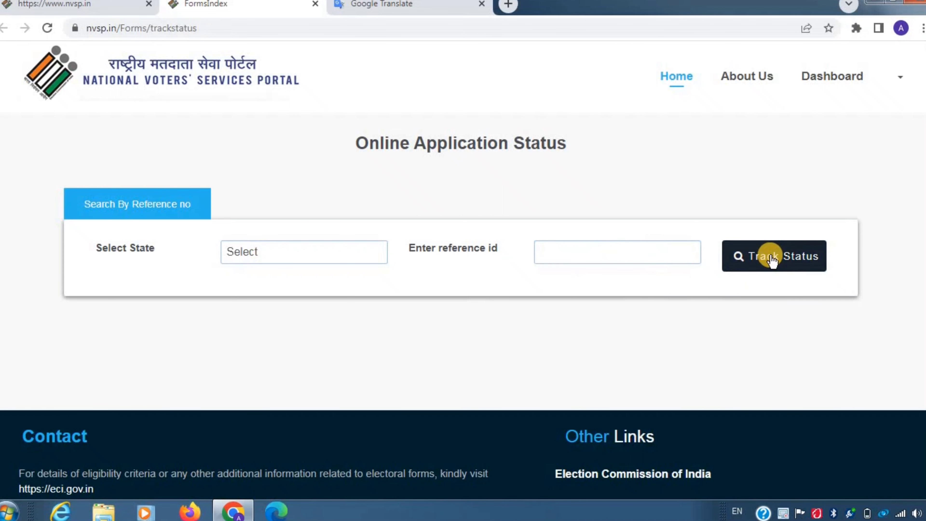
pyautogui.click(302, 255)
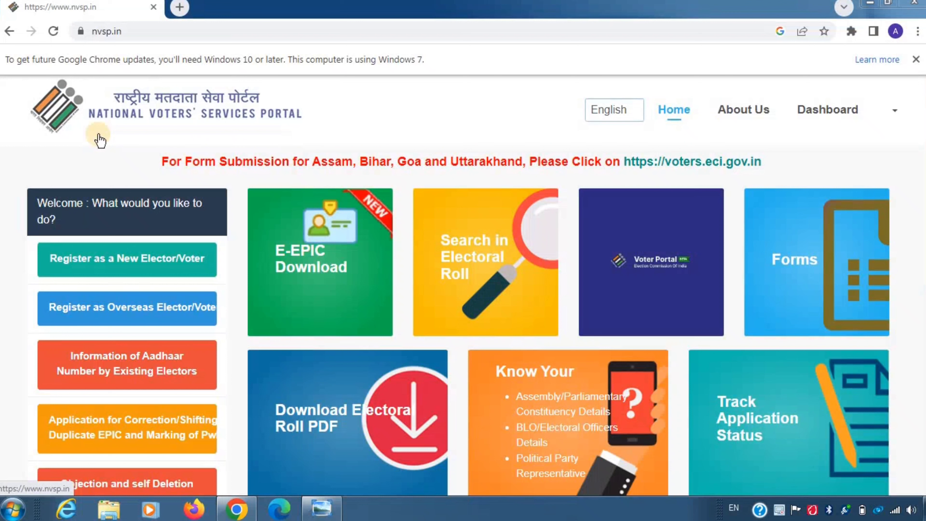
# Switch to Windows Photo Viewer and read through the Self D1 declaration form for first-time electors aged 21+.
pyautogui.click(323, 509)
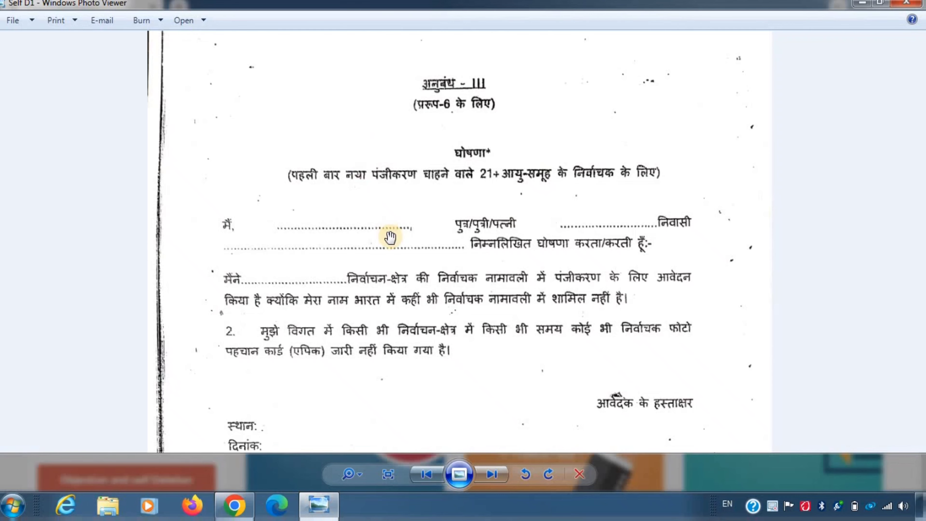
pyautogui.scroll(-1, 288, 188)
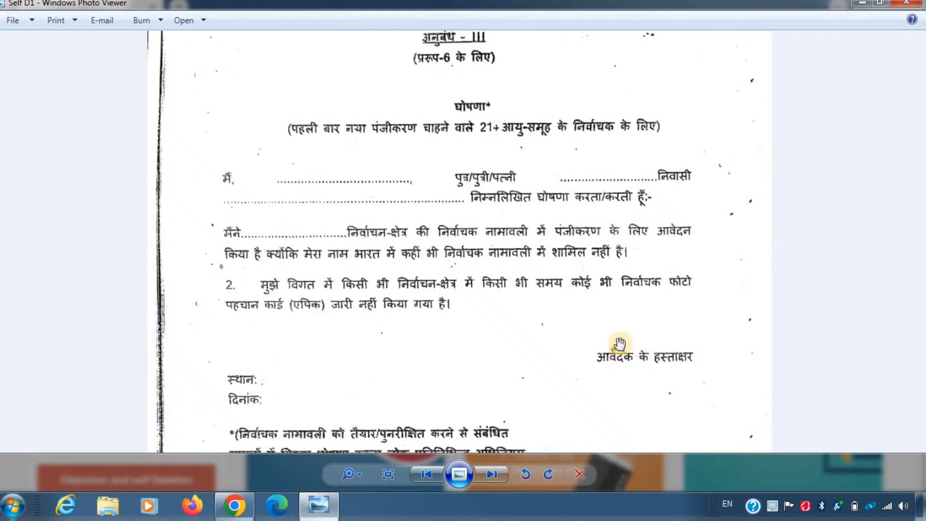
pyautogui.scroll(1, 620, 343)
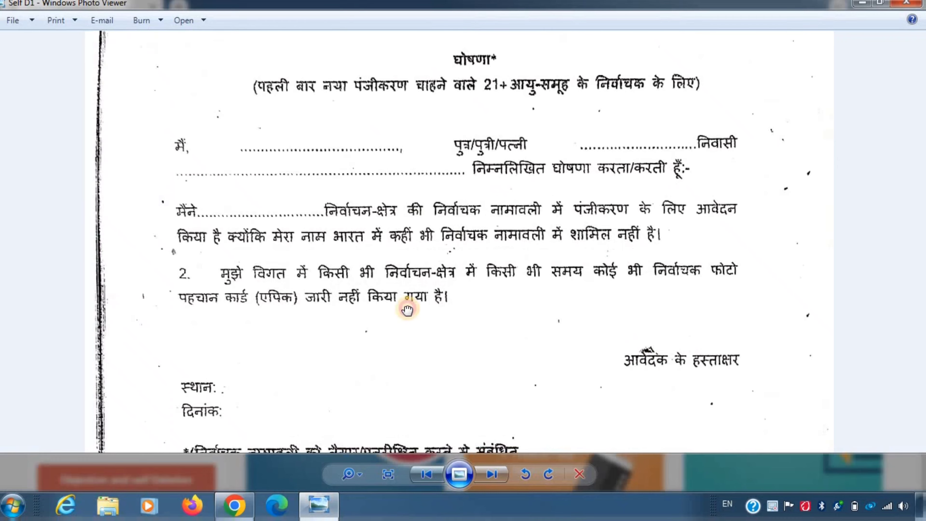
pyautogui.press('Down')
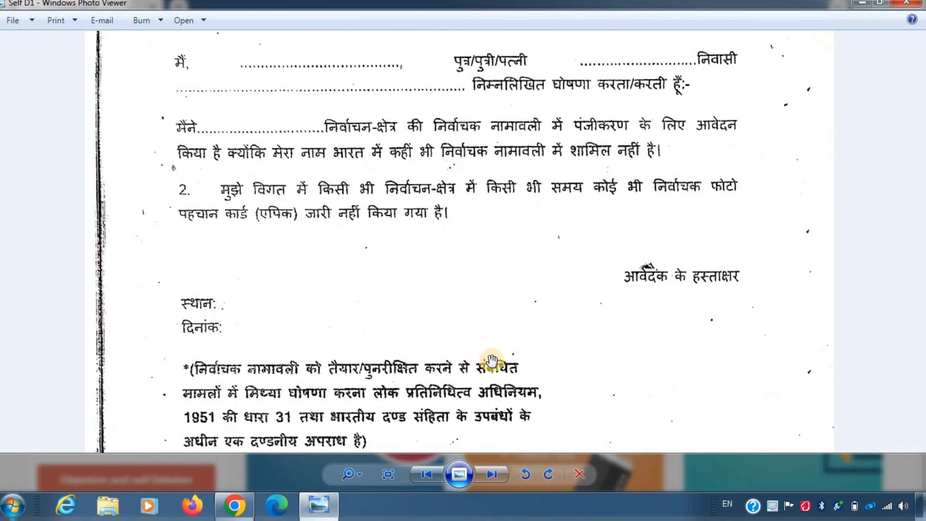
pyautogui.press('Down')
pyautogui.press('Down')
pyautogui.scroll(-2, 537, 282)
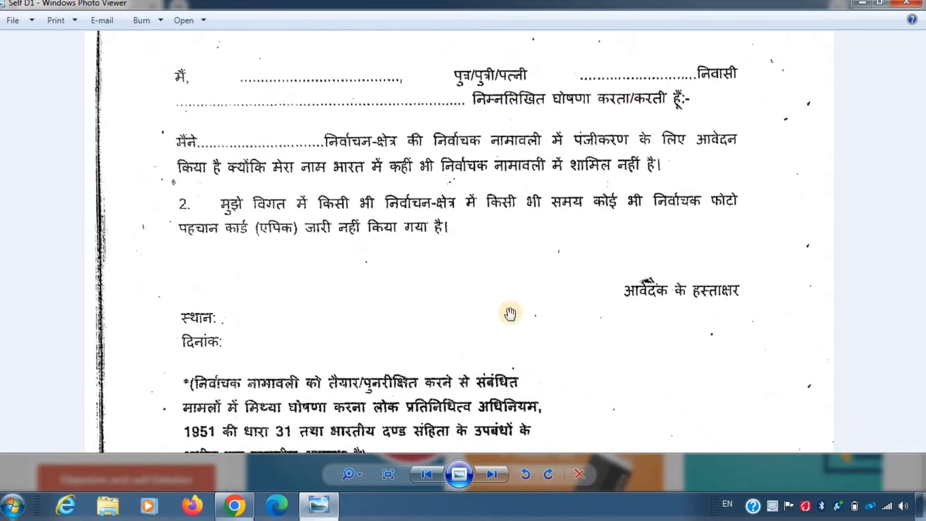